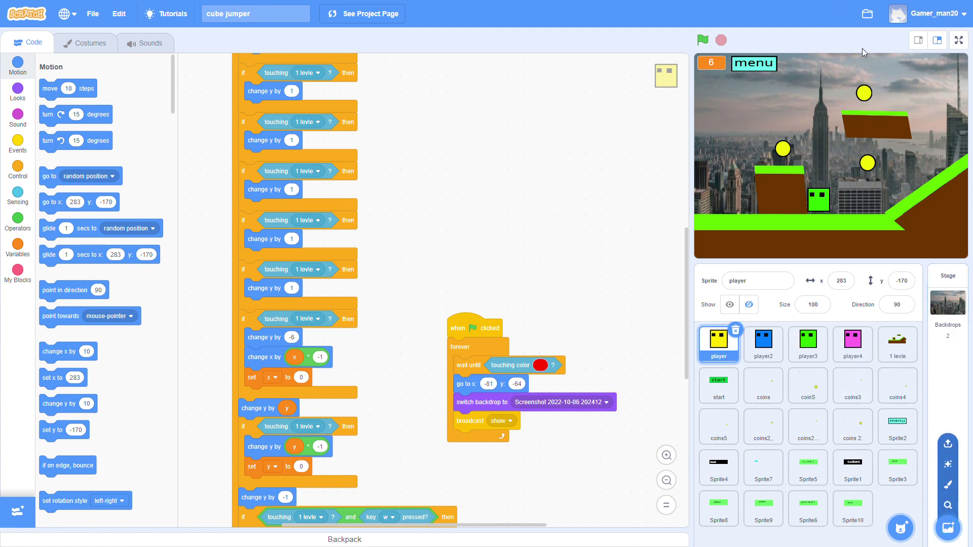
# Start the cube game full-screen and jump the yellow cube across platforms collecting coins.
pyautogui.click(959, 41)
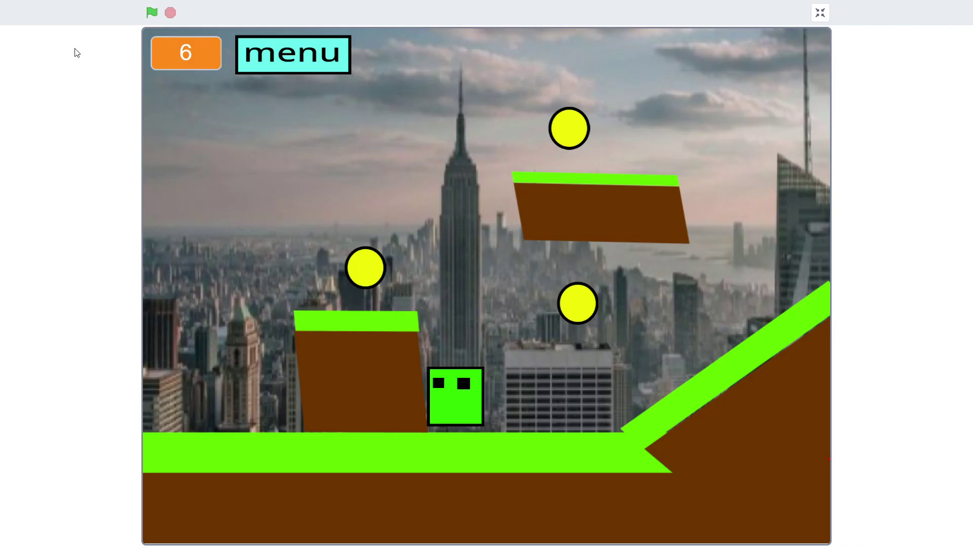
pyautogui.click(151, 13)
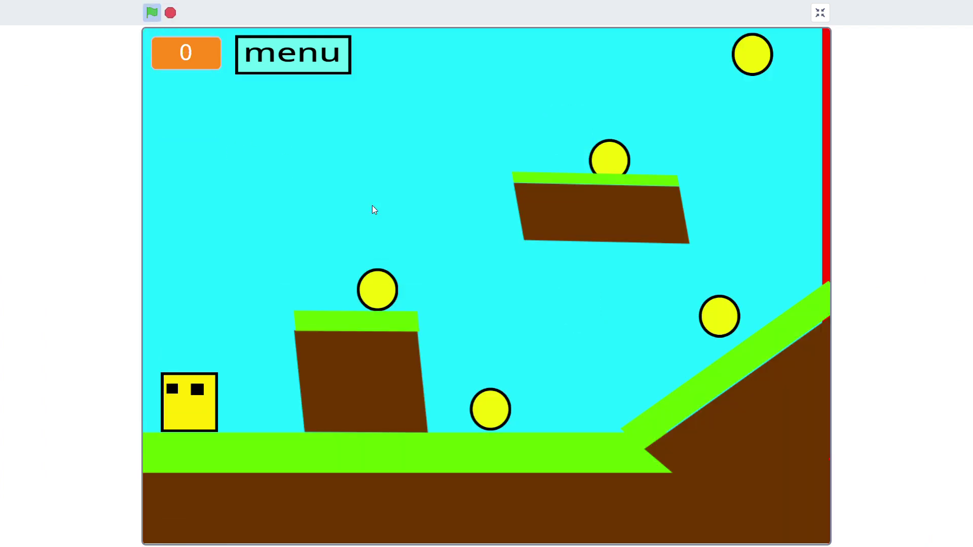
pyautogui.press('Up')
pyautogui.press('Right')
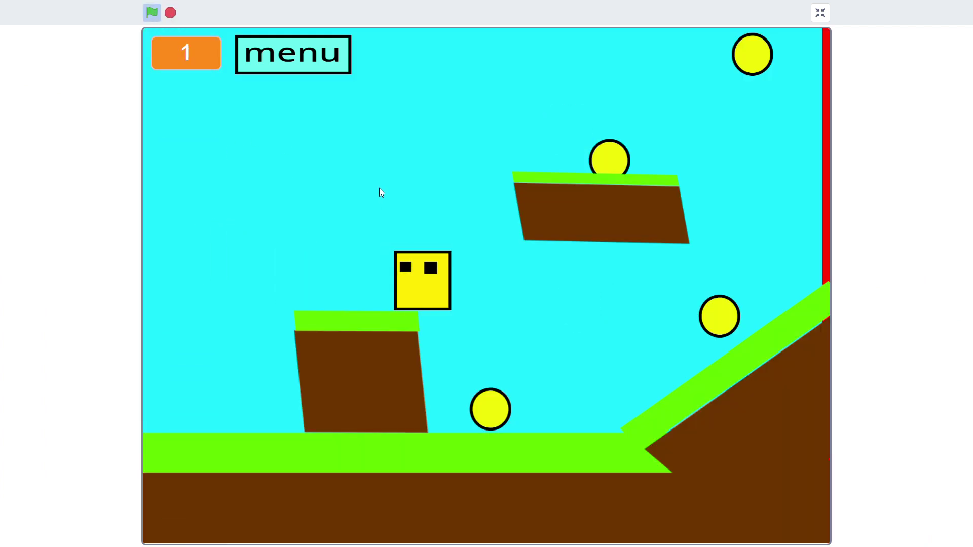
pyautogui.press('Right')
pyautogui.press('Up')
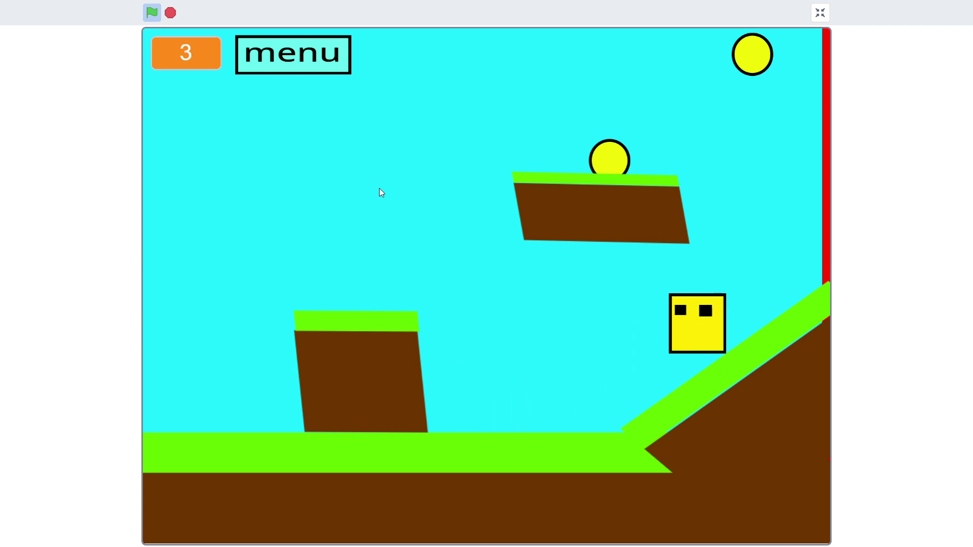
pyautogui.press('Up')
pyautogui.press('Left')
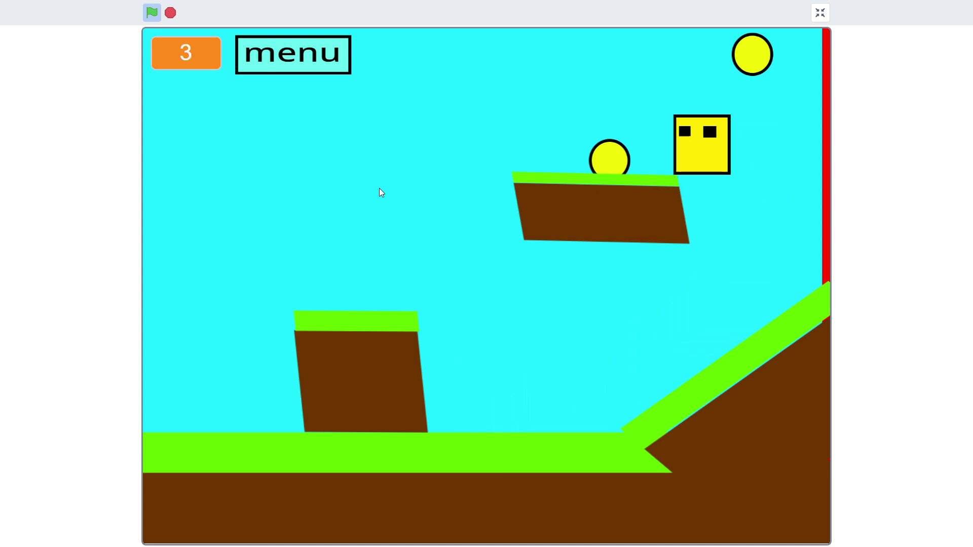
pyautogui.press('Right')
pyautogui.press('Up')
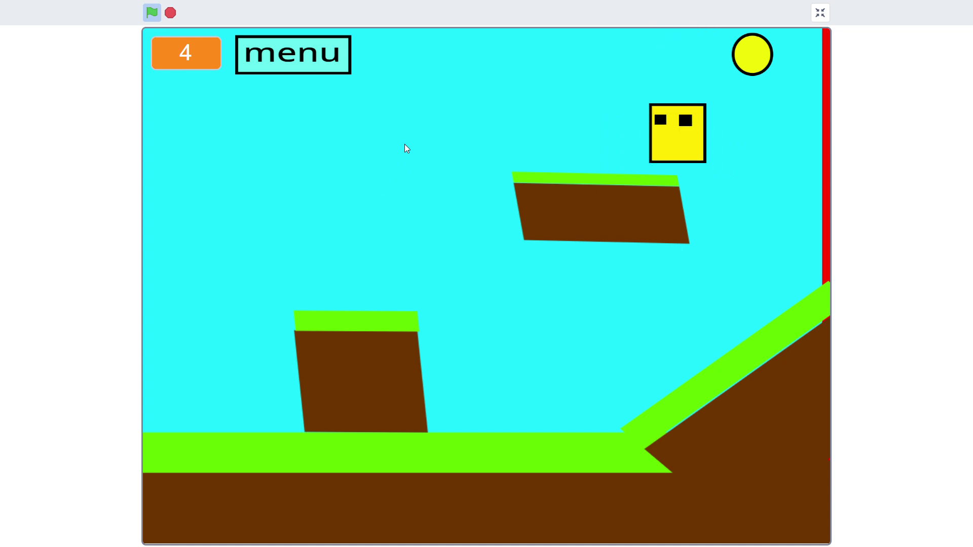
pyautogui.press('Left')
# Change the player cube's colour to blue in the game's cubes menu.
pyautogui.click(291, 61)
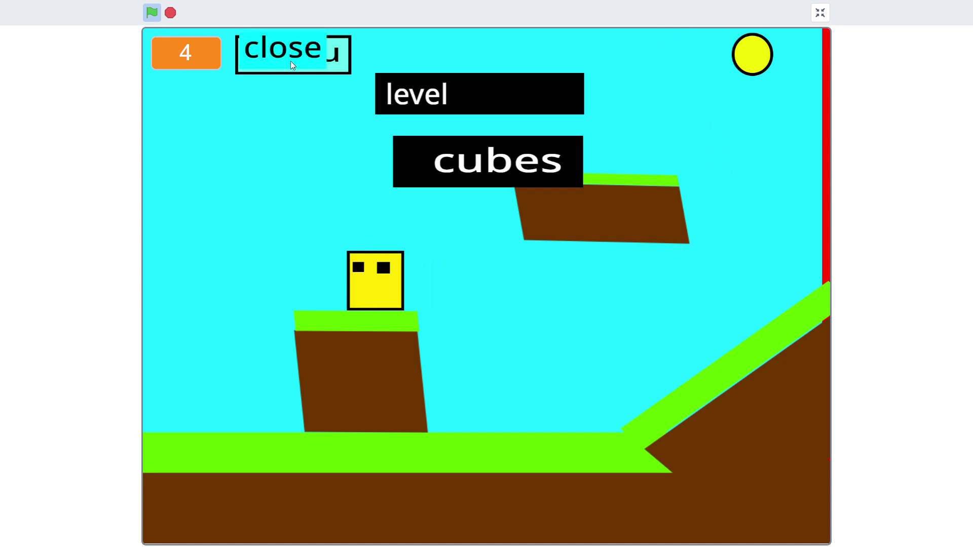
pyautogui.click(412, 77)
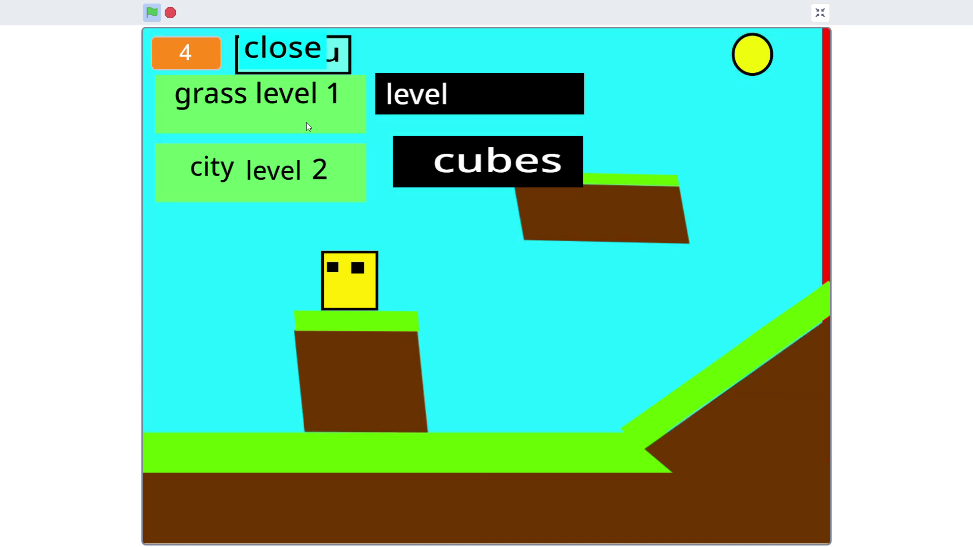
pyautogui.click(489, 152)
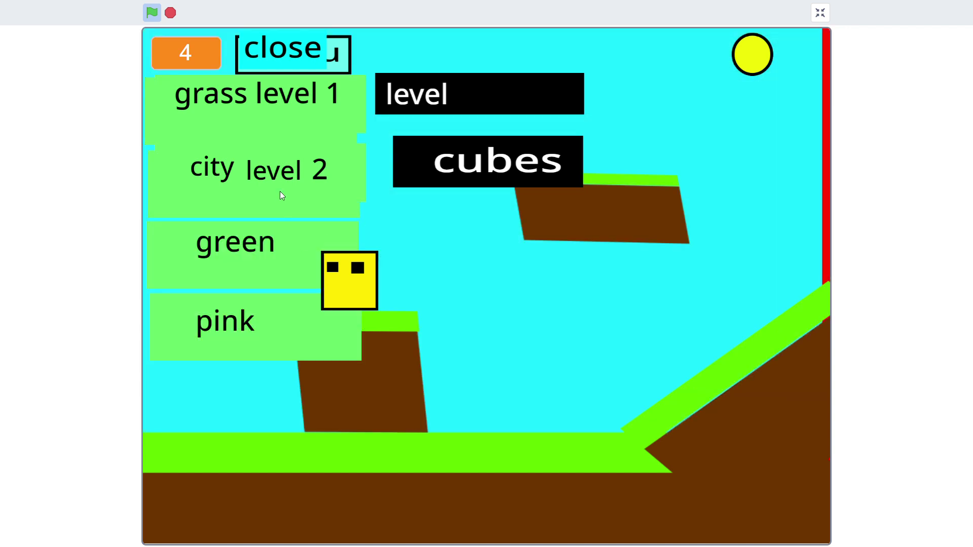
pyautogui.click(257, 57)
pyautogui.click(310, 62)
pyautogui.click(405, 141)
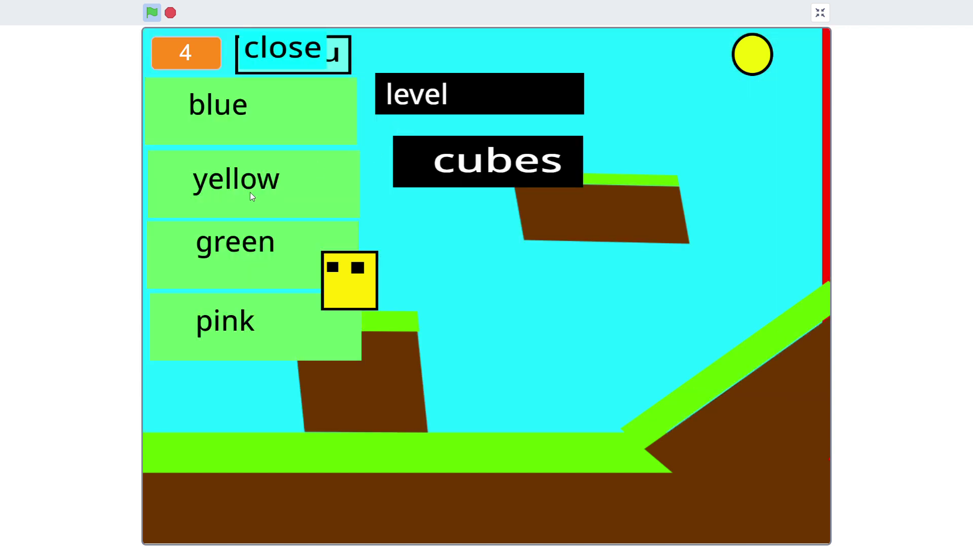
pyautogui.click(256, 115)
pyautogui.click(303, 205)
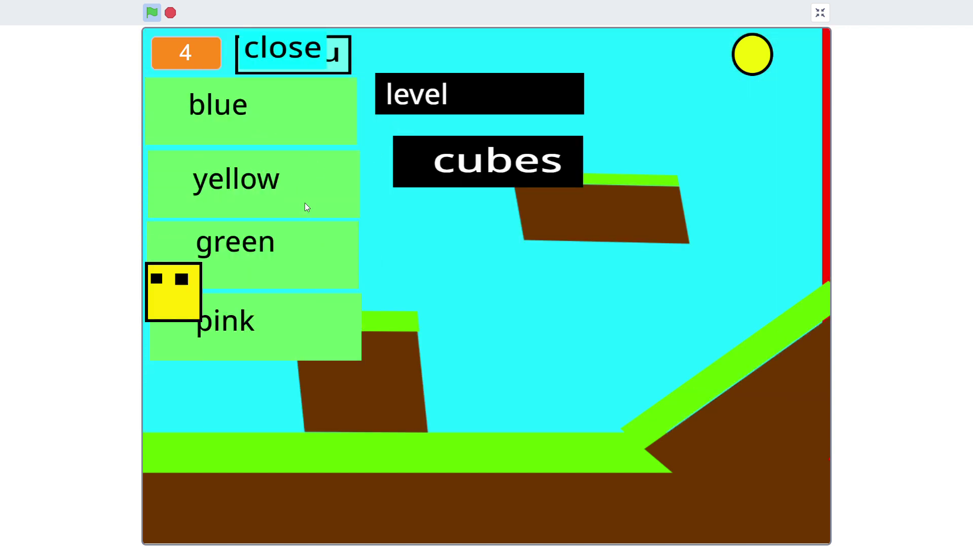
pyautogui.click(288, 261)
pyautogui.click(283, 302)
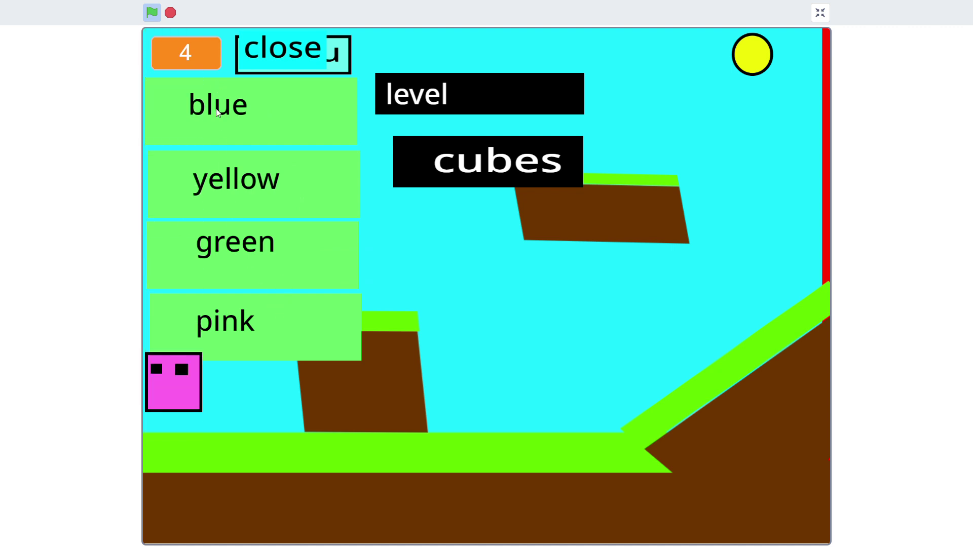
pyautogui.click(230, 110)
pyautogui.click(271, 58)
# Jump the blue cube onto the floating platform, grab the coin and reach the next level.
pyautogui.press('Up')
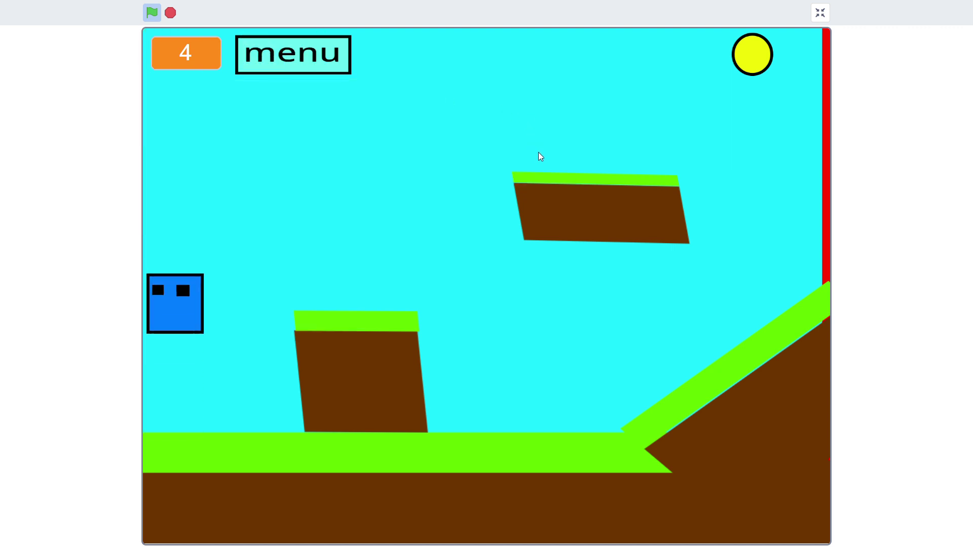
pyautogui.press('Right')
pyautogui.press('Up')
pyautogui.press('Right')
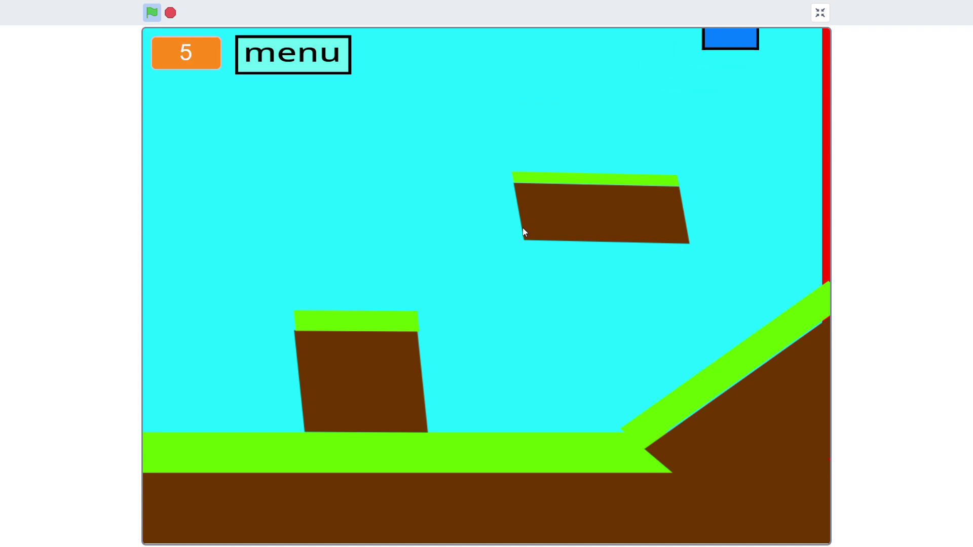
pyautogui.press('Left')
pyautogui.press('Right')
pyautogui.press('Up')
pyautogui.press('Right')
# Jump the blue cube between the left and upper city platforms, collecting coins up to score 8.
pyautogui.press('Left')
pyautogui.press('Up')
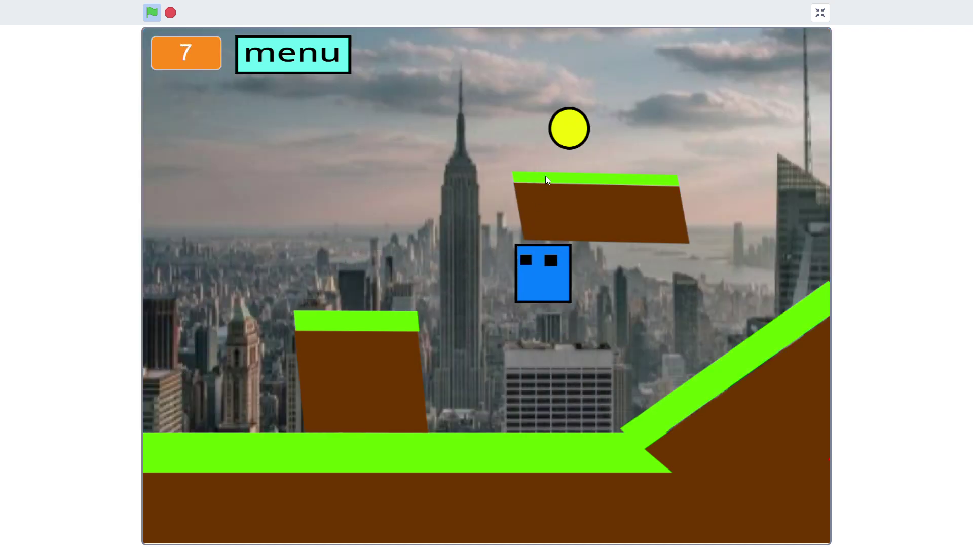
pyautogui.press('Up')
pyautogui.press('Up')
pyautogui.press('Right')
pyautogui.press('Left')
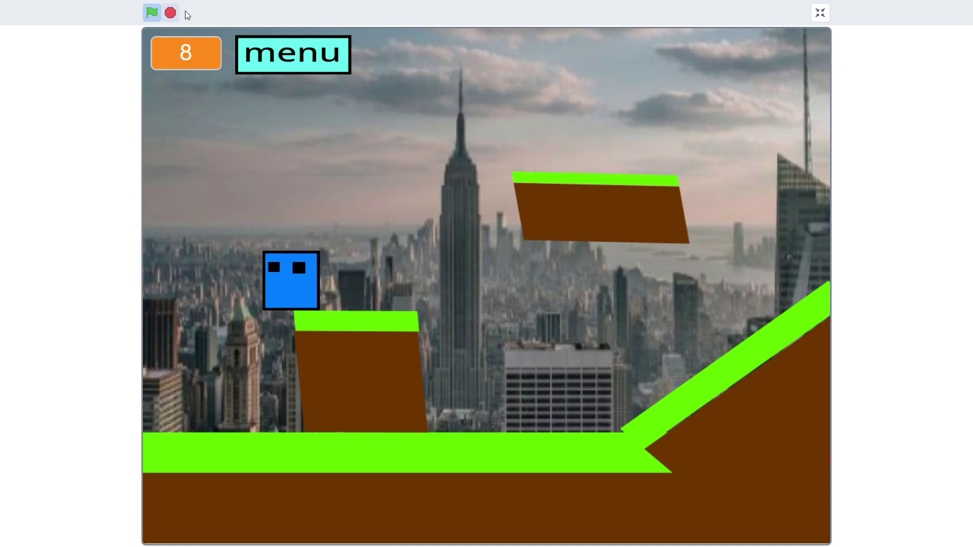
pyautogui.press('Up')
pyautogui.press('Right')
pyautogui.press('Right')
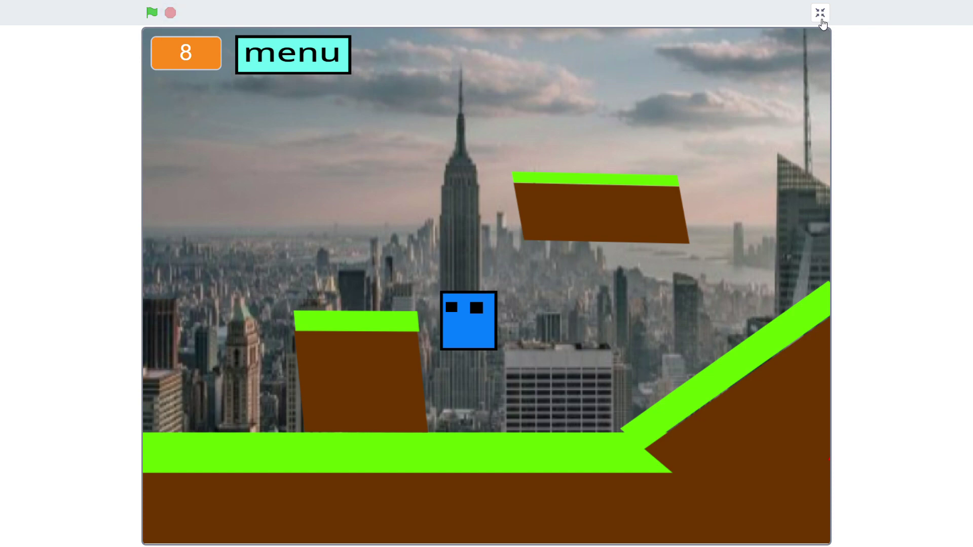
# Leave full-screen, scroll the player's code, then view the 1 levle sprite's flag, hide and show scripts.
pyautogui.click(818, 19)
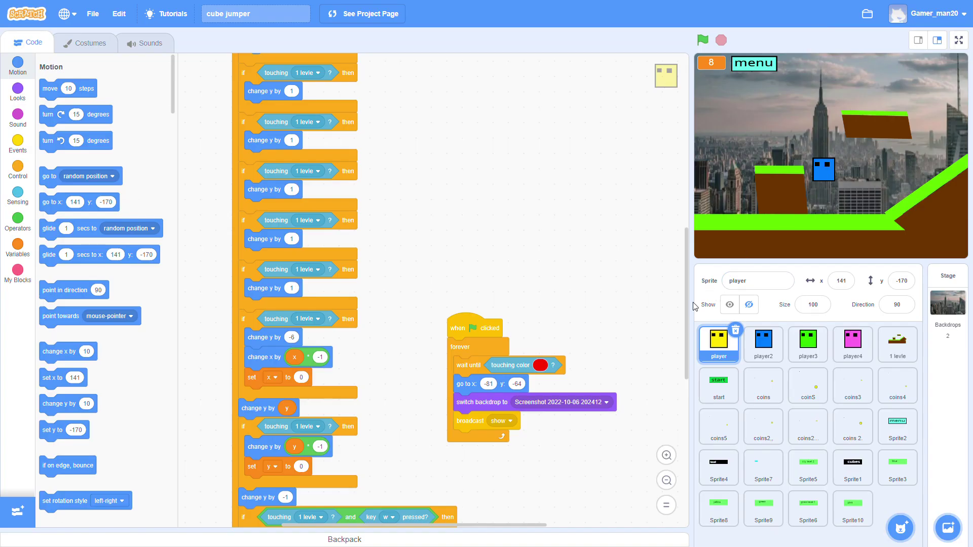
pyautogui.scroll(3, 437, 323)
pyautogui.scroll(3, 441, 316)
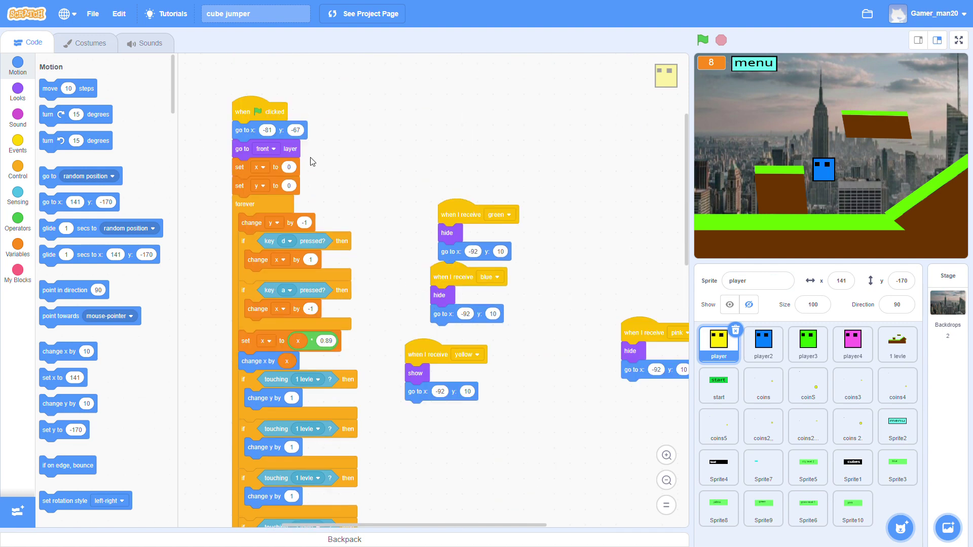
pyautogui.scroll(-3, 310, 143)
pyautogui.scroll(-1, 310, 144)
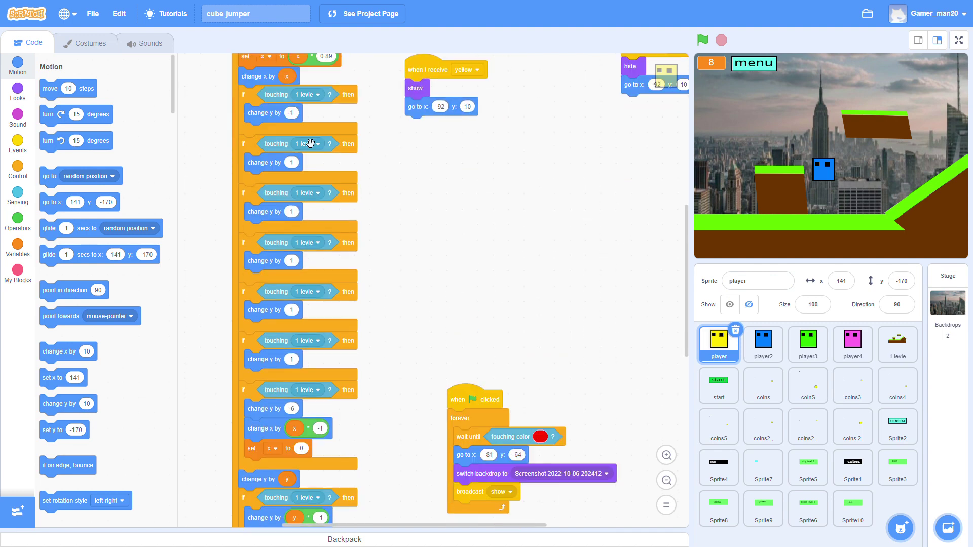
pyautogui.scroll(-3, 311, 142)
pyautogui.scroll(-3, 310, 142)
pyautogui.scroll(-2, 311, 143)
pyautogui.scroll(-3, 303, 139)
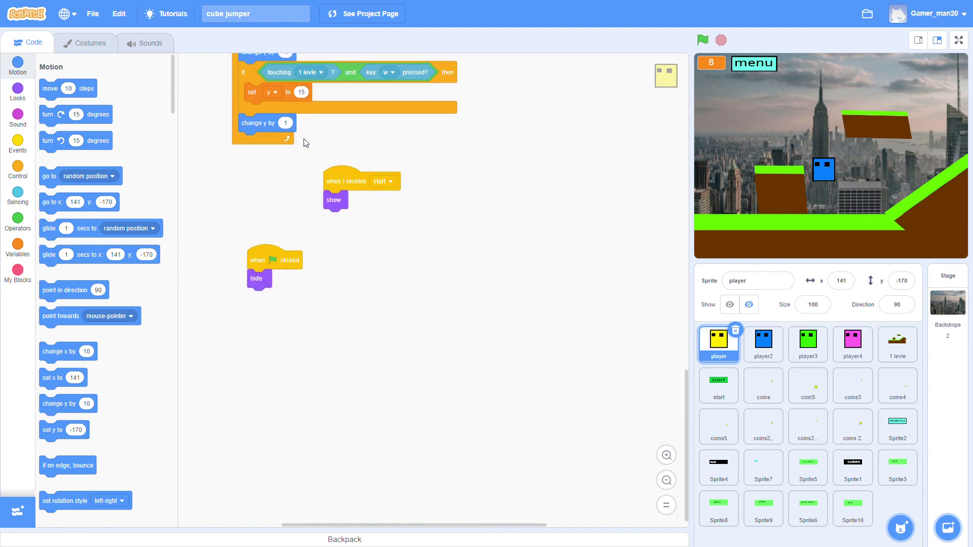
pyautogui.scroll(3, 312, 148)
pyautogui.scroll(4, 322, 154)
pyautogui.scroll(3, 369, 160)
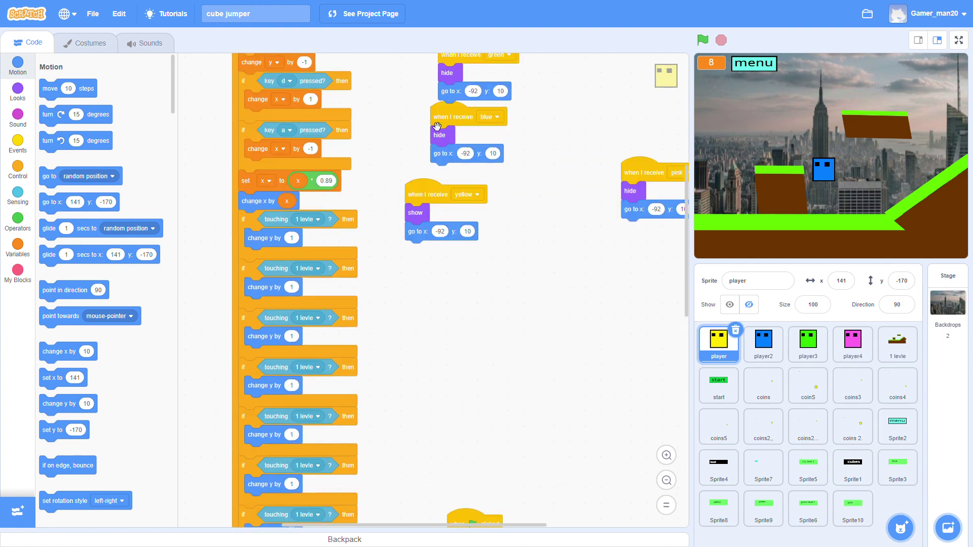
pyautogui.scroll(1, 397, 144)
pyautogui.moveTo(584, 317)
pyautogui.mouseDown()
pyautogui.moveTo(513, 343)
pyautogui.moveTo(549, 328)
pyautogui.mouseUp()
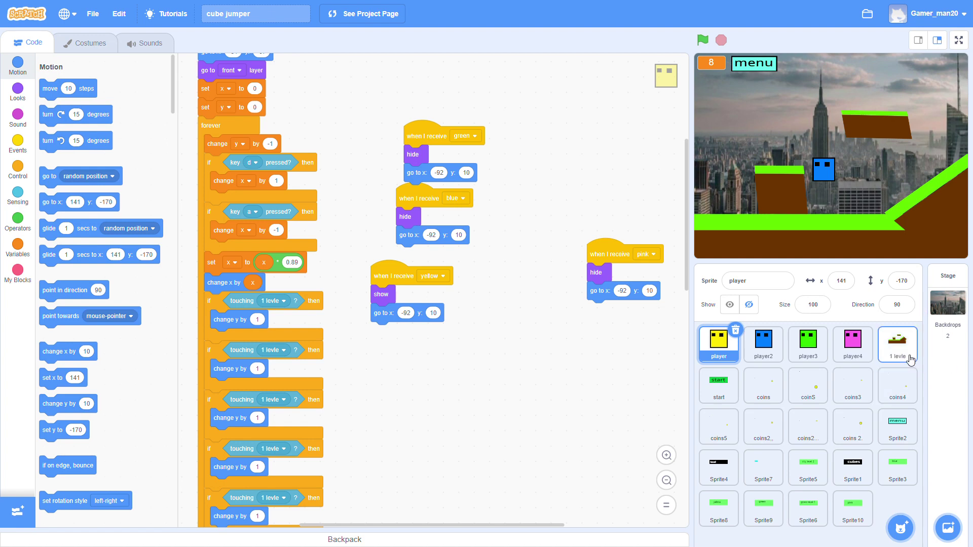
pyautogui.click(897, 344)
pyautogui.scroll(4, 467, 321)
pyautogui.scroll(-1, 459, 317)
pyautogui.scroll(-1, 458, 317)
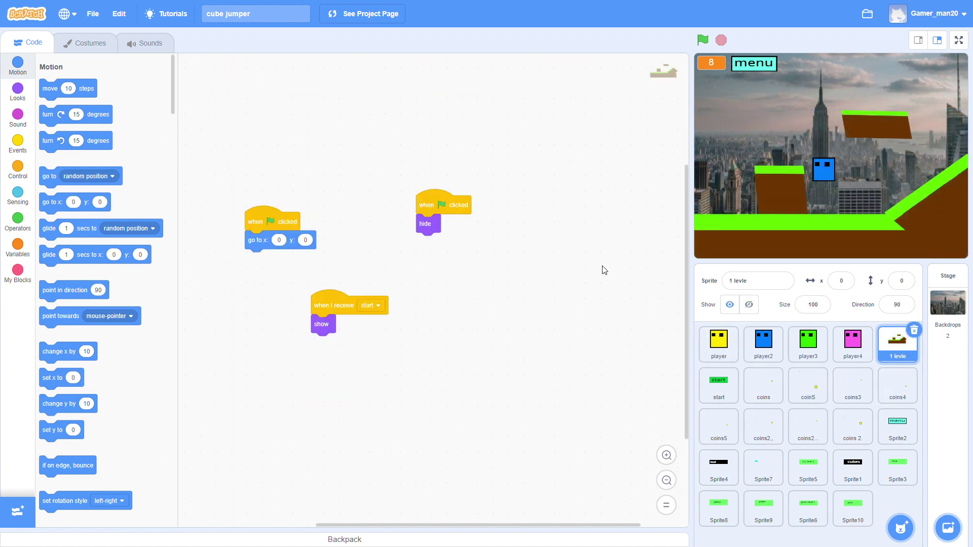
# View the scripts of the start, coin5, coins and Sprite2 sprites.
pyautogui.click(728, 386)
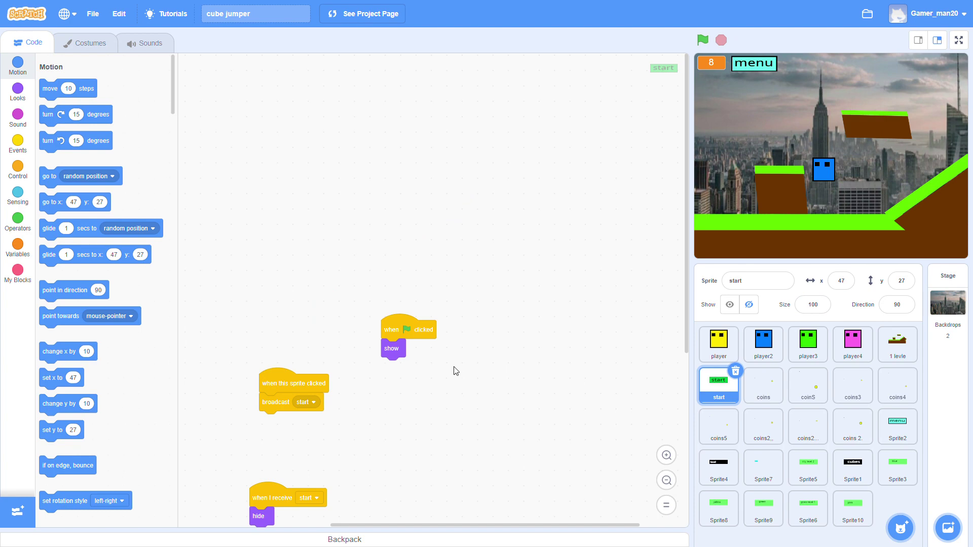
pyautogui.scroll(-2, 396, 287)
pyautogui.scroll(-2, 398, 279)
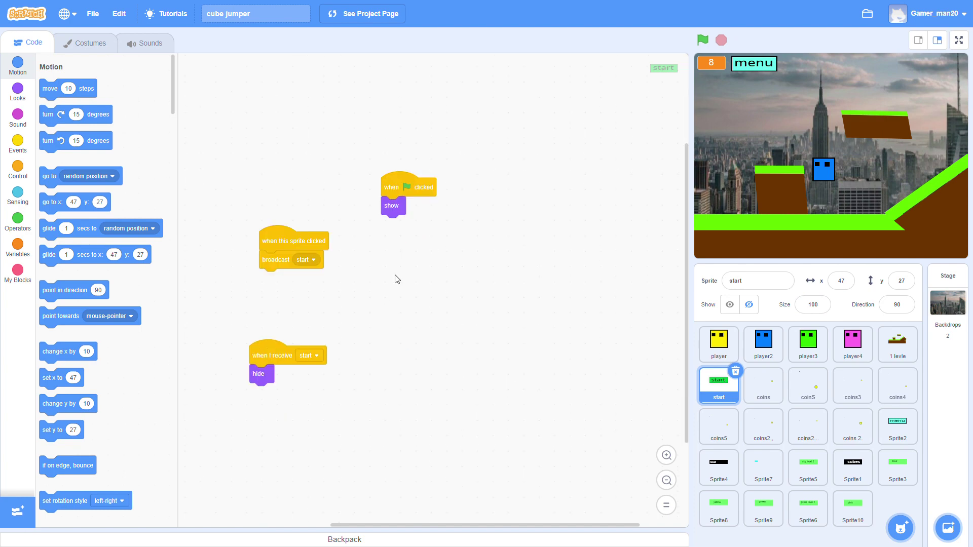
pyautogui.click(772, 388)
pyautogui.click(809, 400)
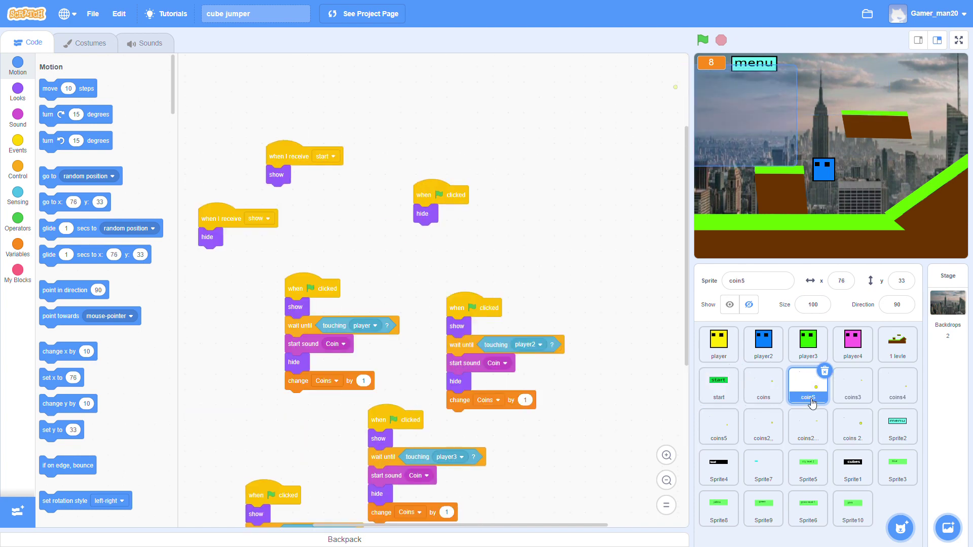
pyautogui.click(764, 387)
pyautogui.scroll(-2, 515, 378)
pyautogui.scroll(-2, 519, 343)
pyautogui.scroll(-2, 524, 338)
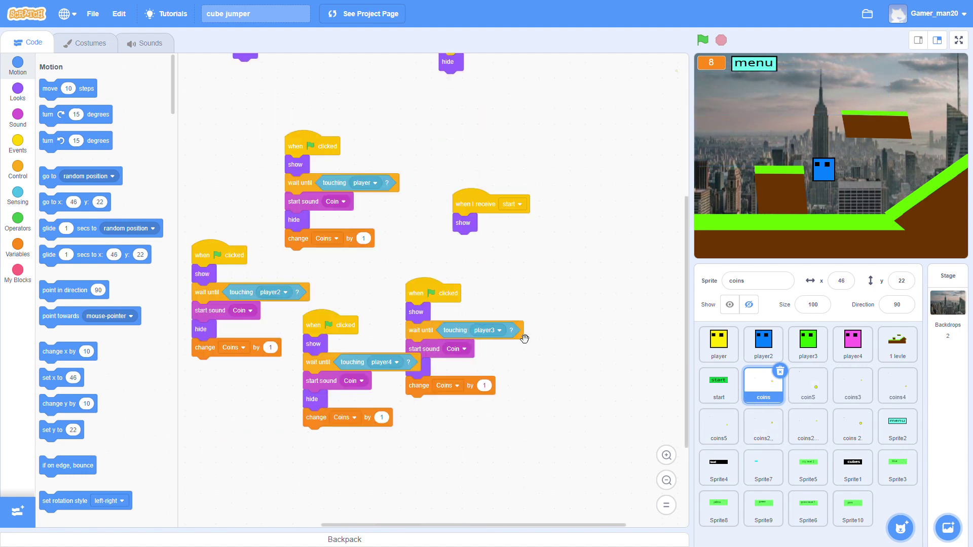
pyautogui.scroll(4, 524, 339)
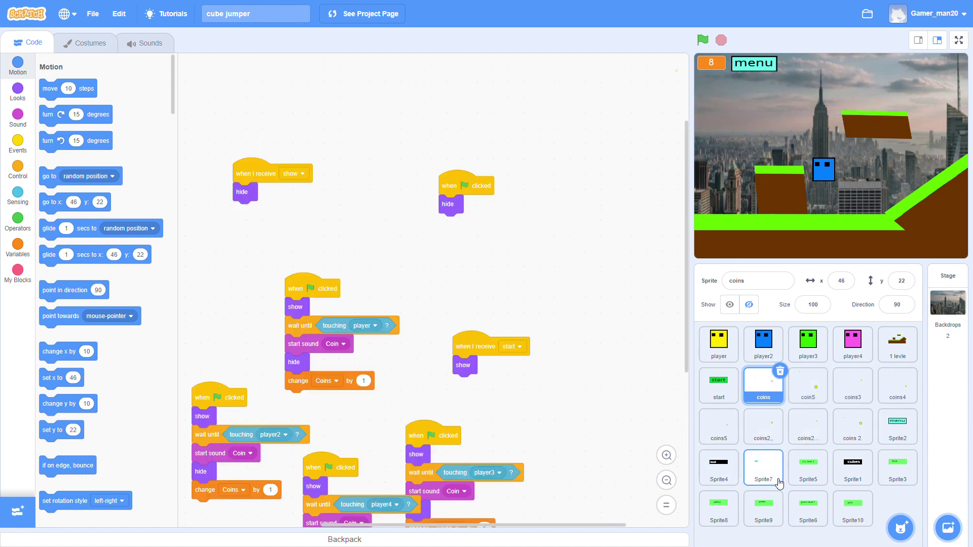
pyautogui.click(909, 439)
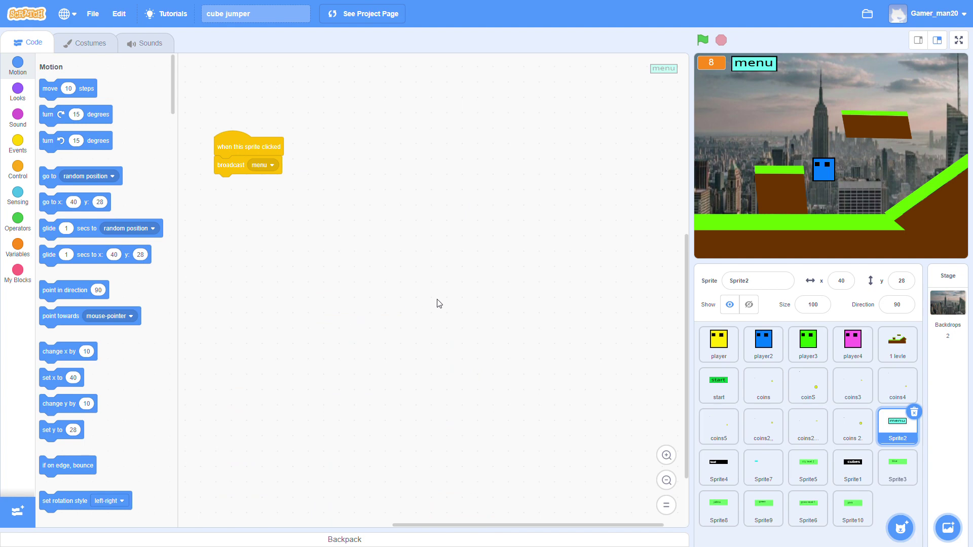
pyautogui.scroll(10, 316, 77)
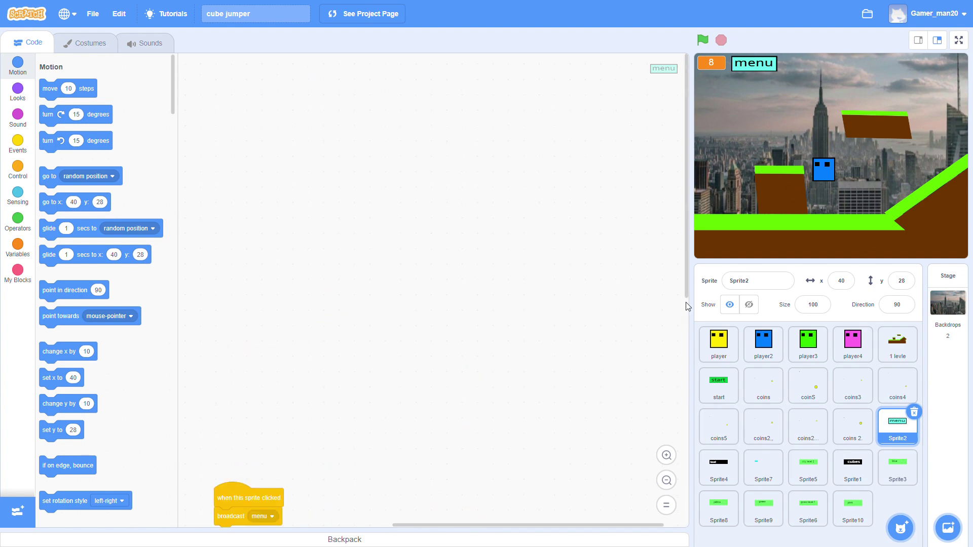
pyautogui.scroll(-4, 393, 414)
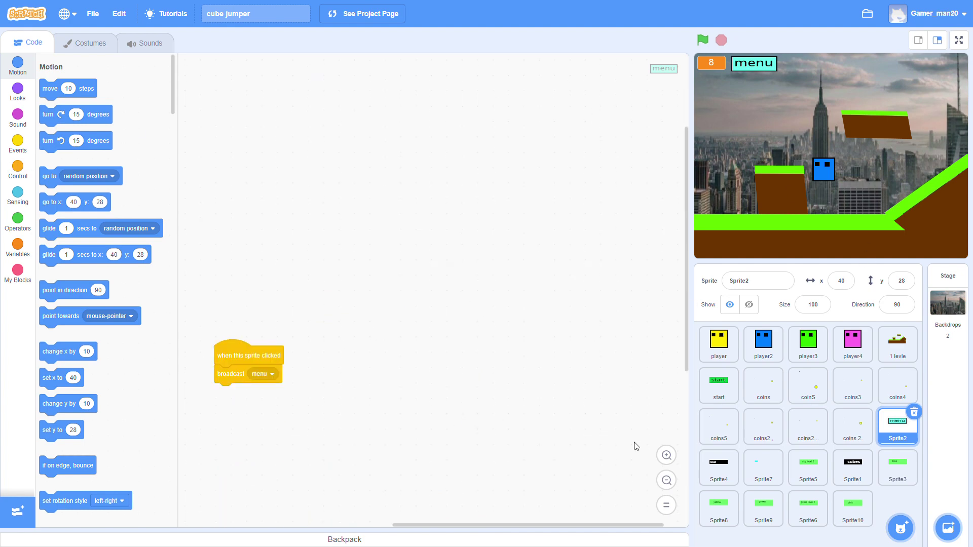
# Review the broadcast scripts of Sprite4, Sprite7, Sprite5, Sprite1, Sprite3, Sprite8, Sprite9 and Sprite6.
pyautogui.click(719, 465)
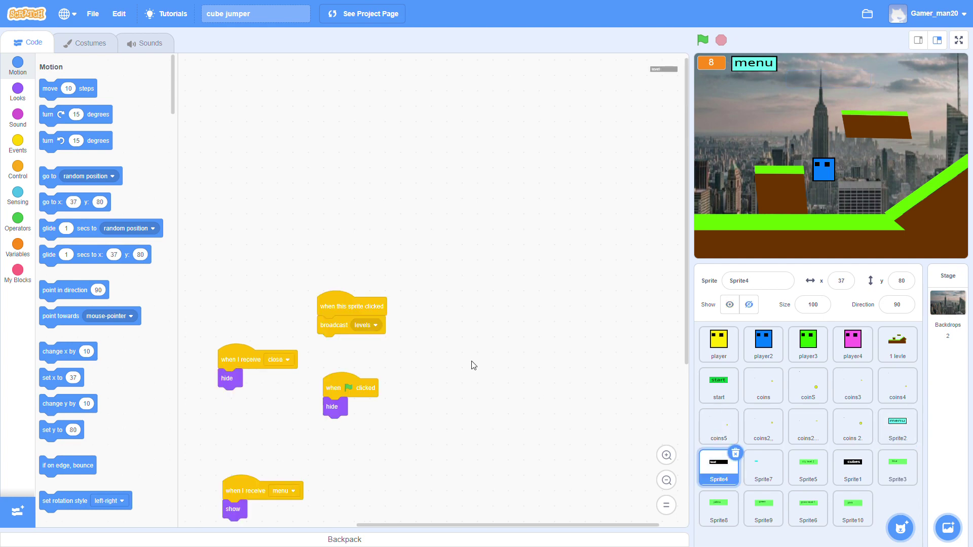
pyautogui.scroll(-7, 472, 366)
pyautogui.scroll(4, 471, 364)
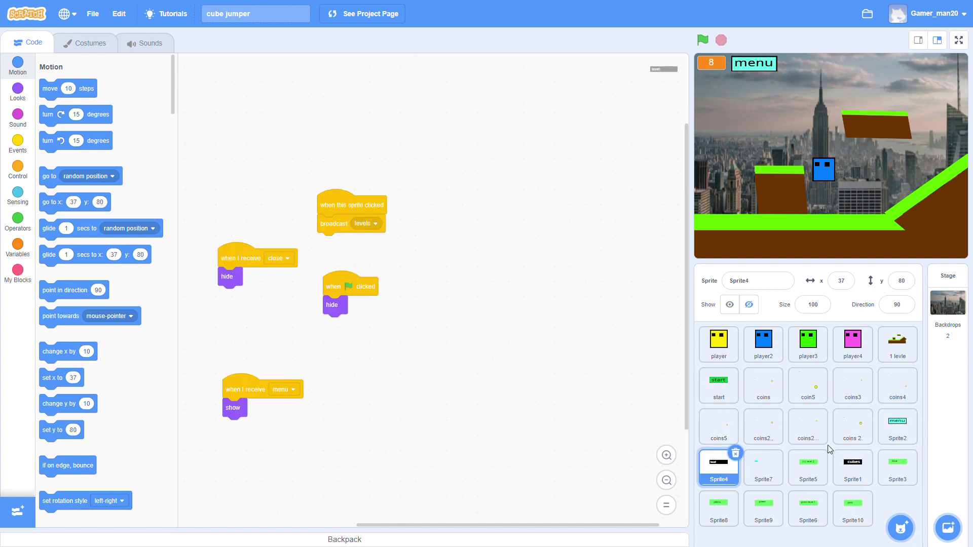
pyautogui.click(761, 464)
pyautogui.scroll(2, 251, 259)
pyautogui.scroll(2, 257, 247)
pyautogui.click(808, 465)
pyautogui.scroll(-2, 478, 352)
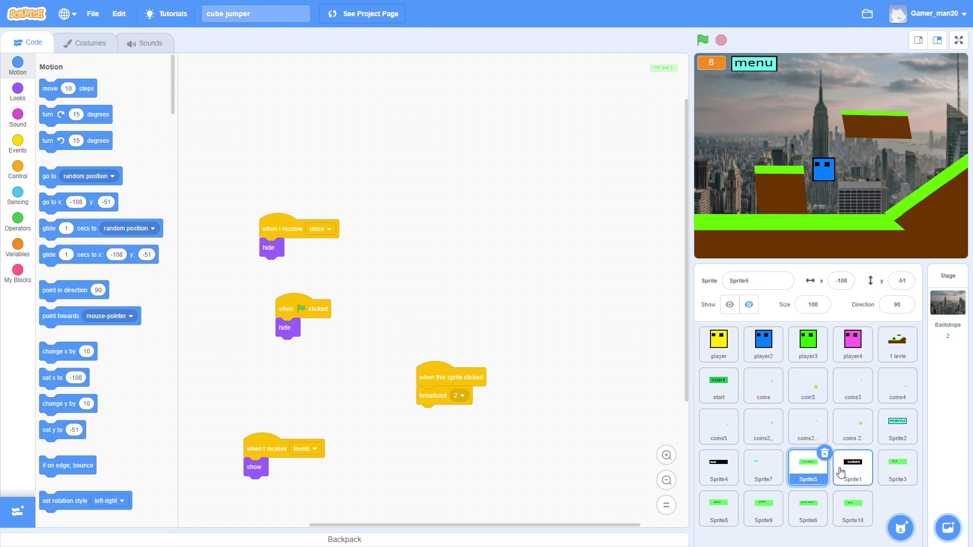
pyautogui.click(853, 467)
pyautogui.scroll(2, 456, 304)
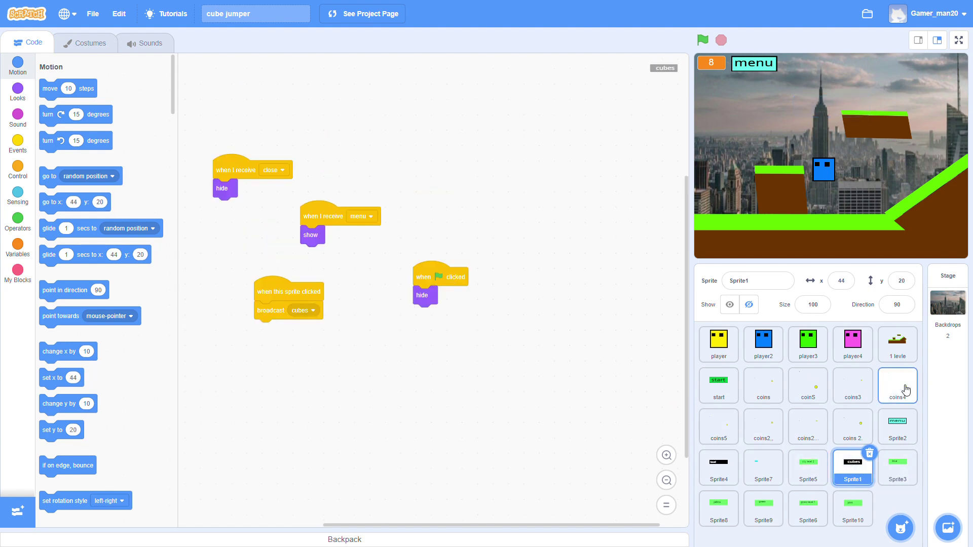
pyautogui.click(909, 467)
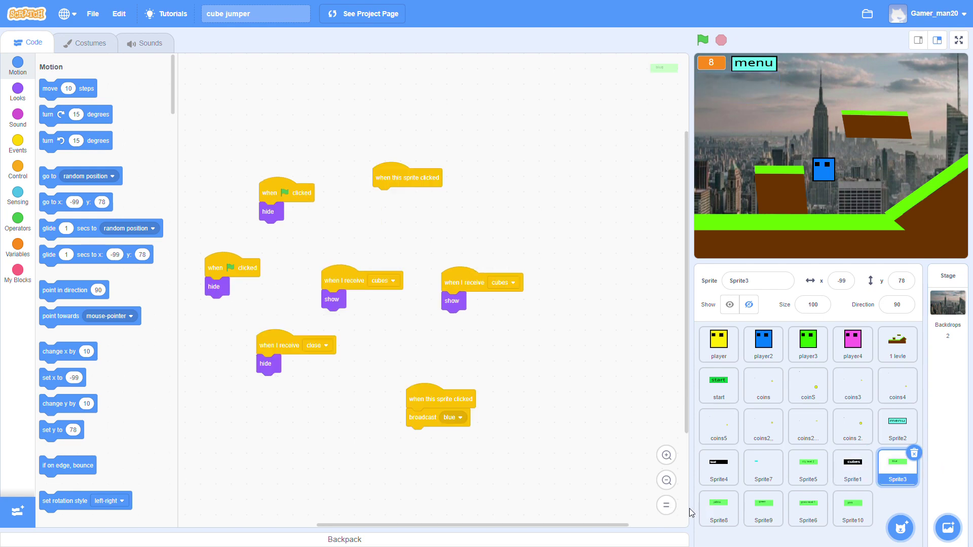
pyautogui.click(715, 509)
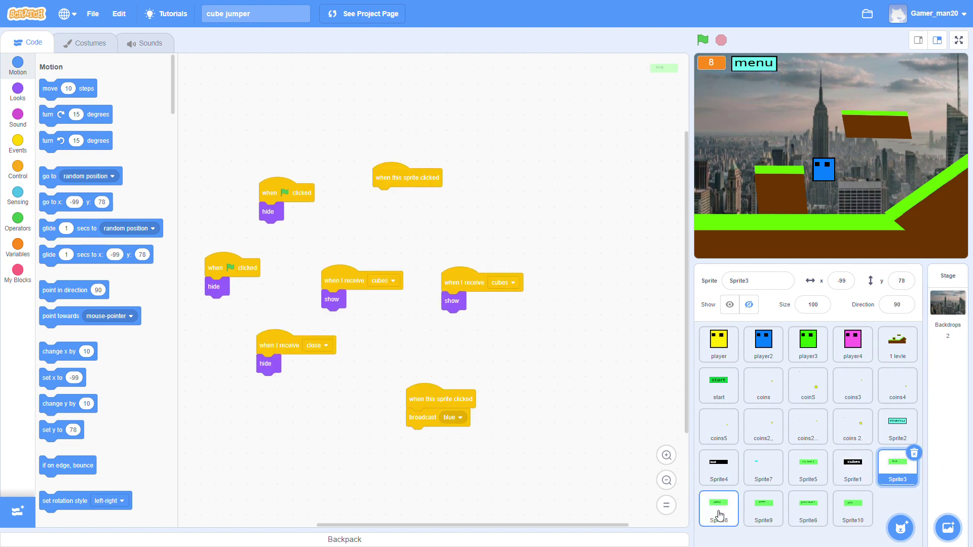
pyautogui.click(781, 511)
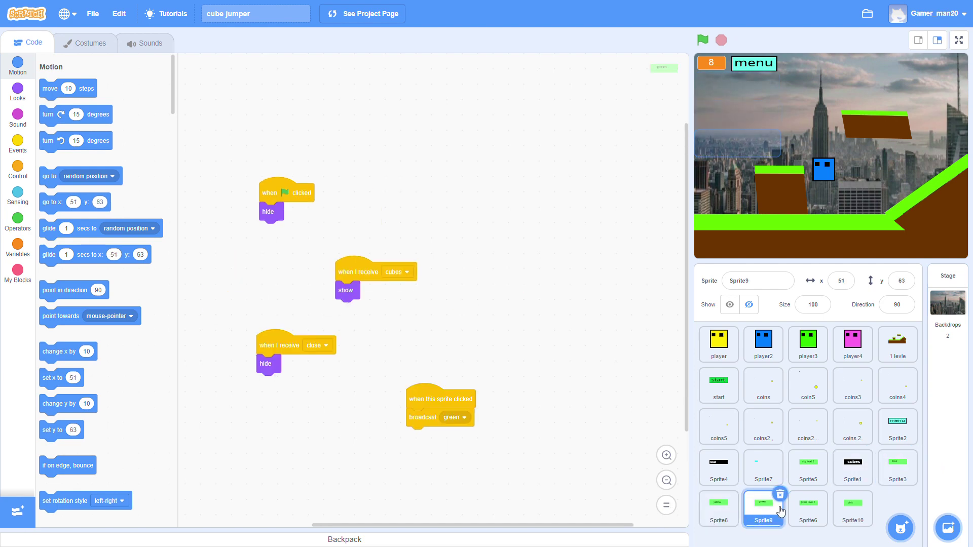
pyautogui.click(828, 501)
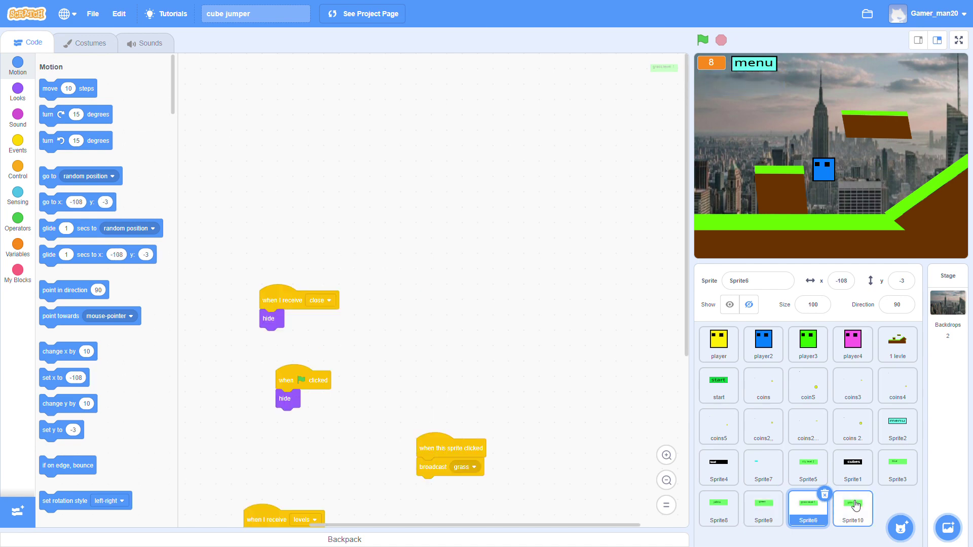
# View Sprite10's scripts, then open Flappy Bird Hard from My Stuff in full-screen browser.
pyautogui.click(853, 505)
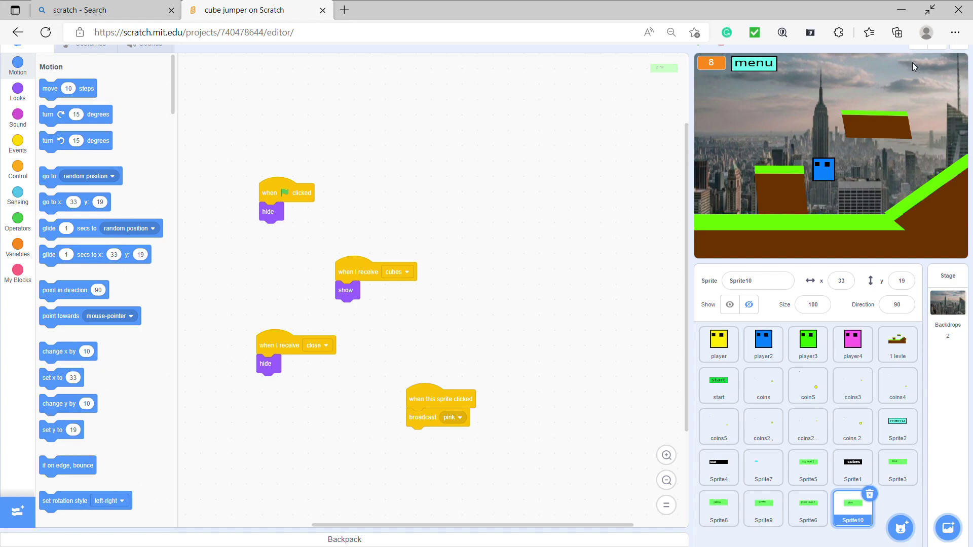
pyautogui.press('F11')
pyautogui.click(871, 20)
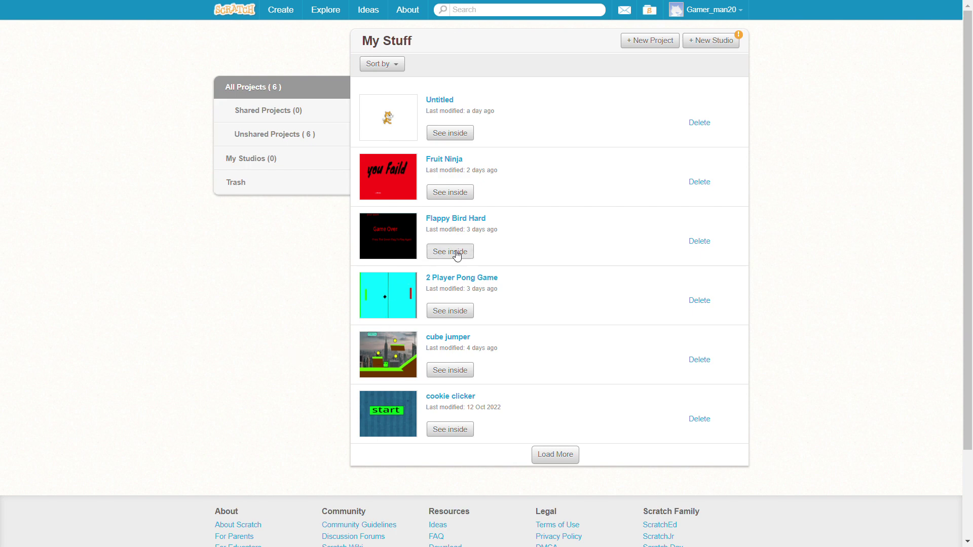
pyautogui.click(457, 256)
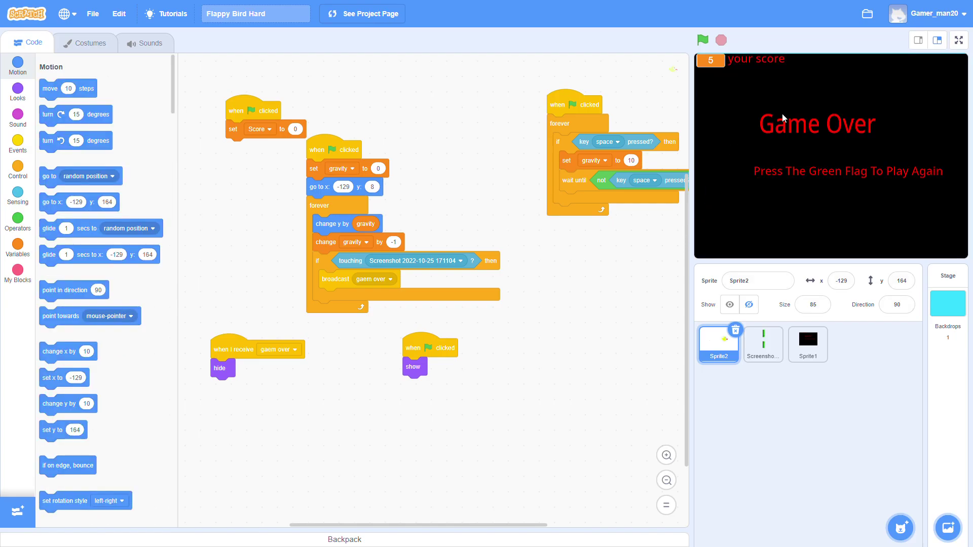
# Play Flappy Bird Hard full-screen, flapping through the pipes with space to score 8.
pyautogui.click(958, 40)
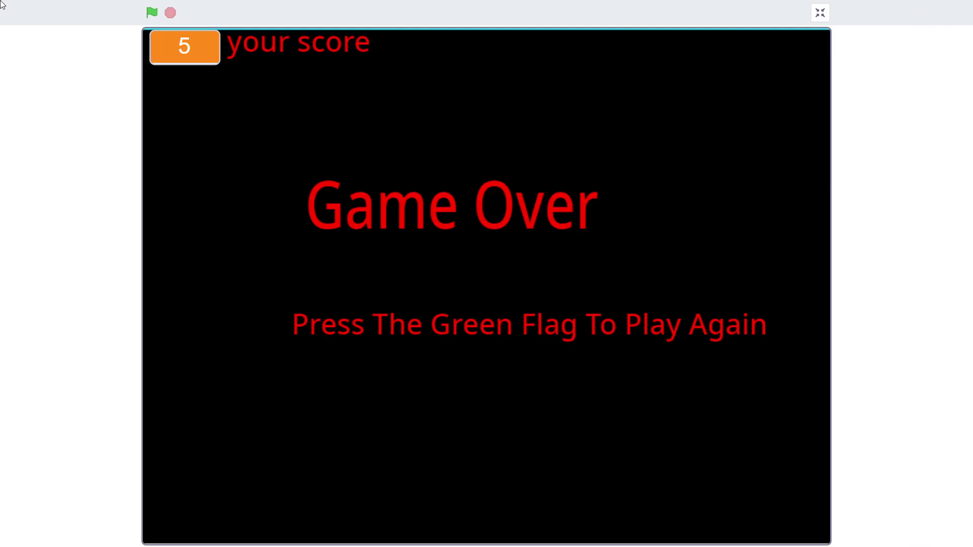
pyautogui.click(157, 12)
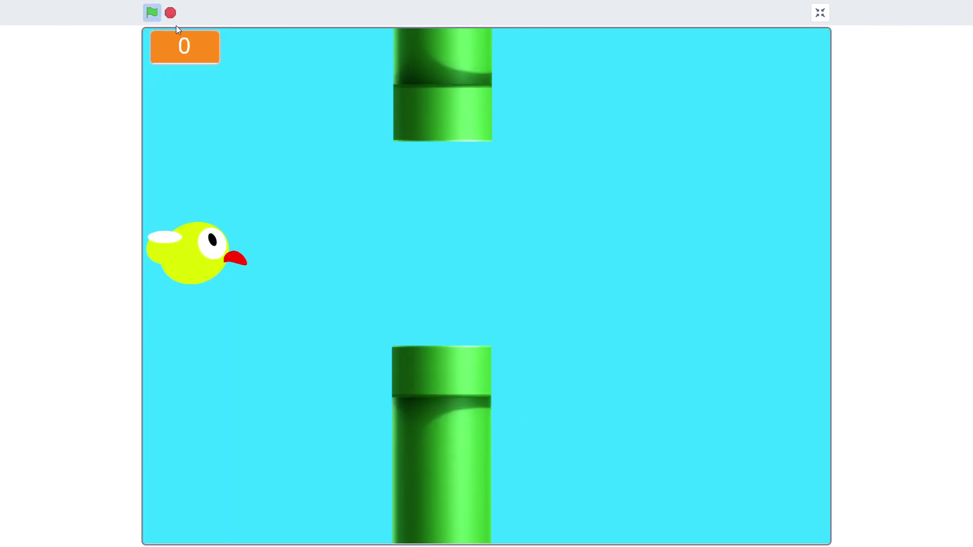
pyautogui.press('space')
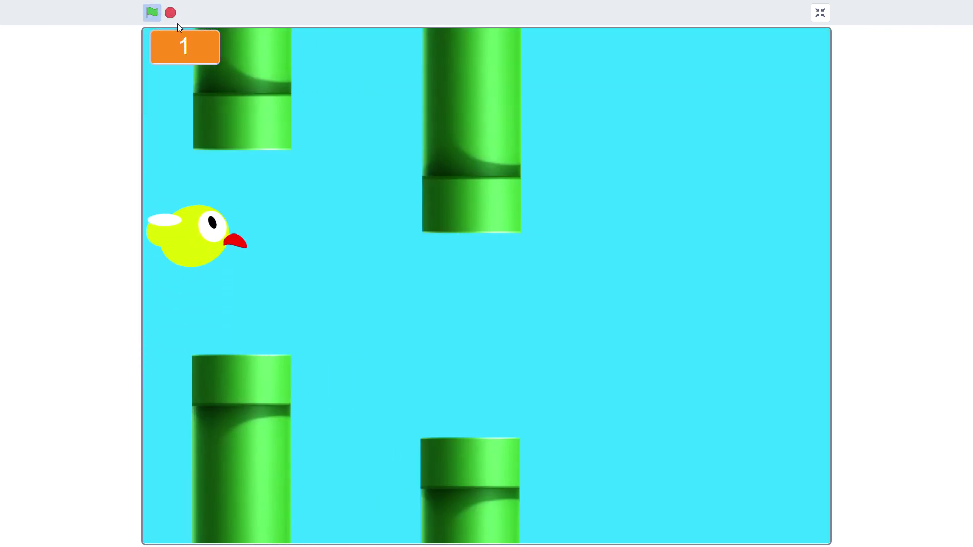
pyautogui.press('space')
pyautogui.press('space')
pyautogui.press('space')
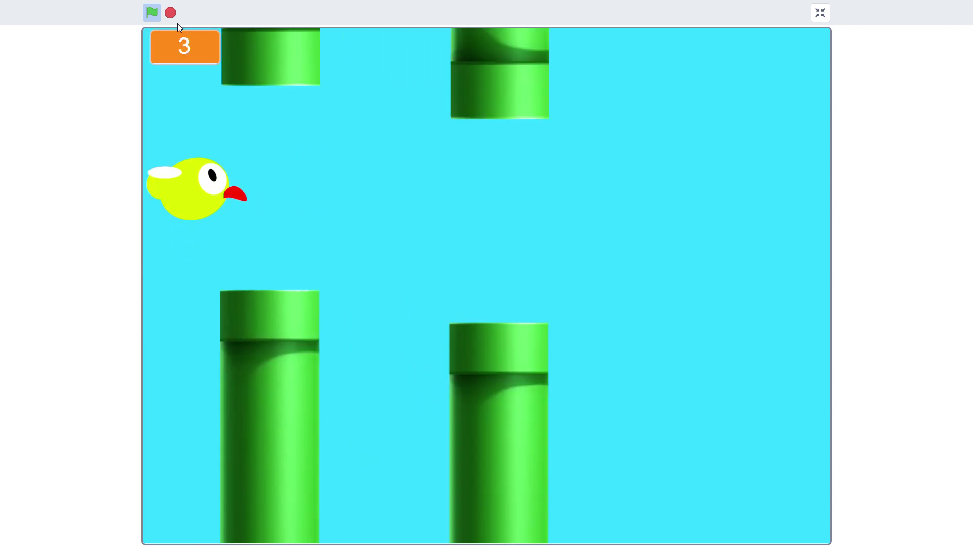
pyautogui.press('space')
pyautogui.press('space')
pyautogui.press('space')
pyautogui.press('space')
pyautogui.press('space')
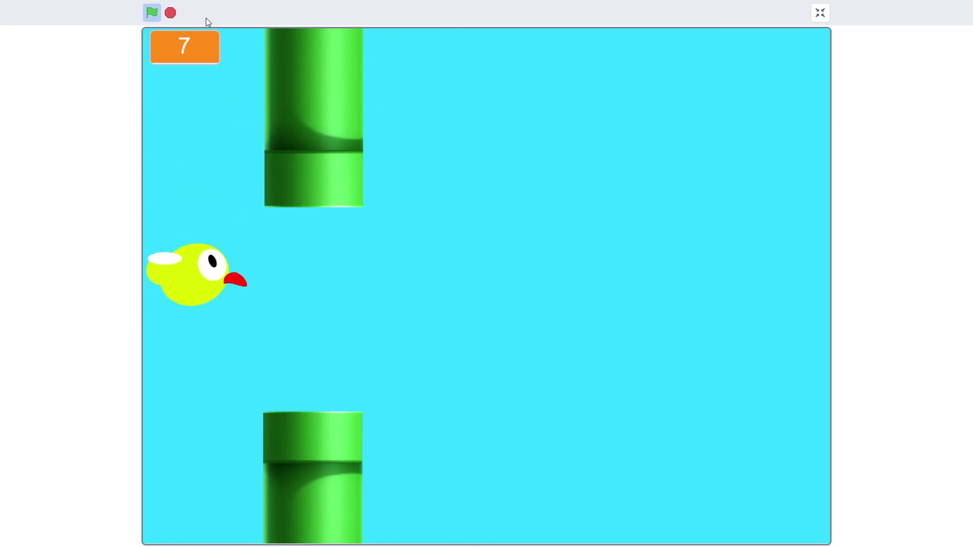
pyautogui.press('space')
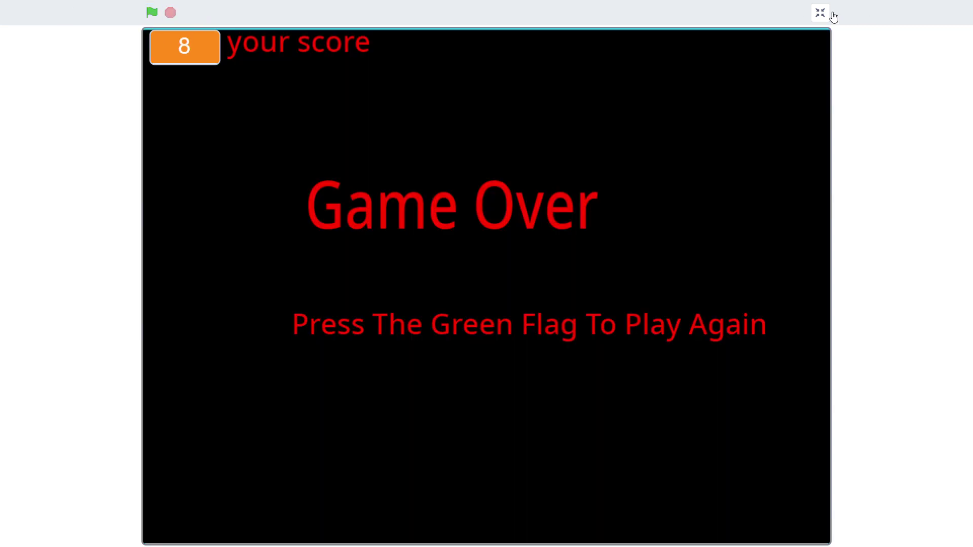
# Exit full-screen back to the Flappy Bird Hard editor.
pyautogui.click(820, 13)
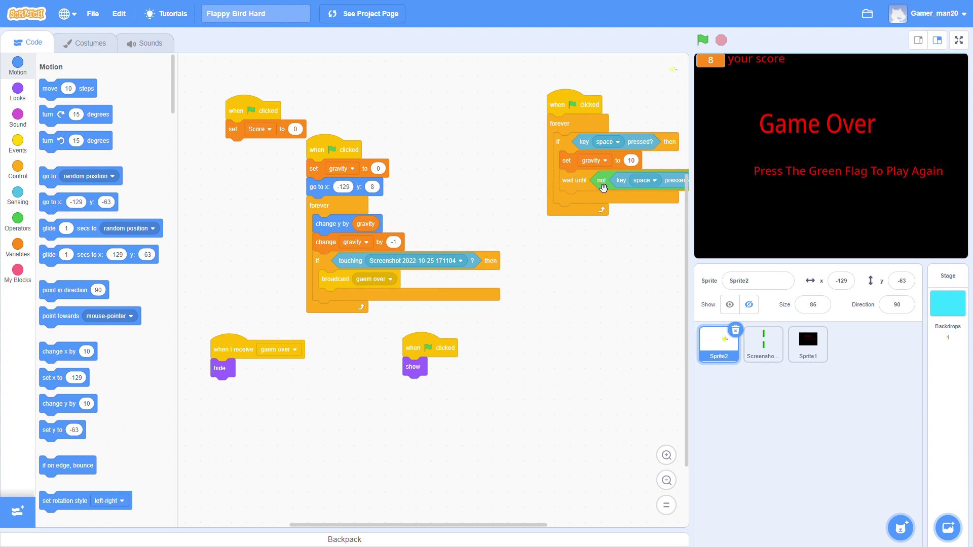
pyautogui.scroll(2, 575, 278)
pyautogui.hscroll(2, 537, 258)
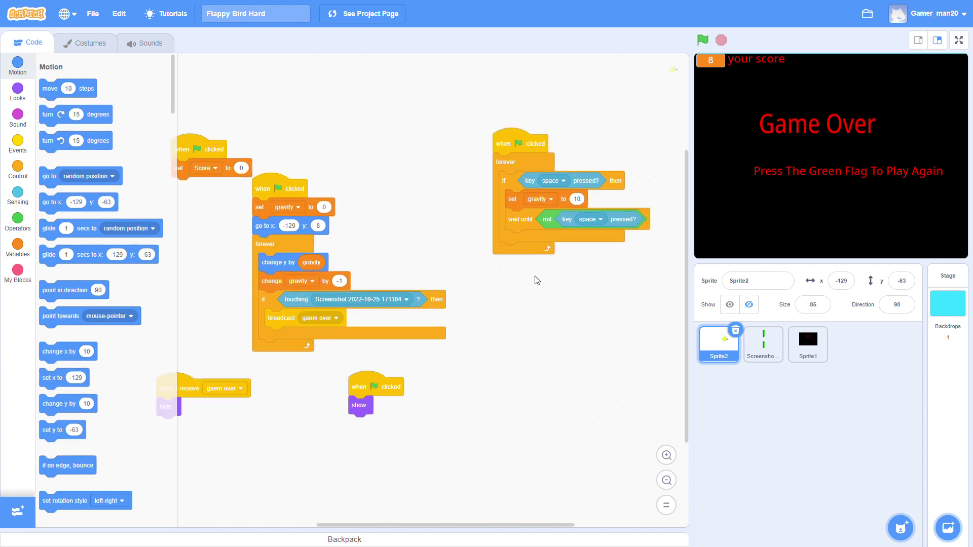
pyautogui.hscroll(-2, 589, 365)
pyautogui.hscroll(-1, 459, 251)
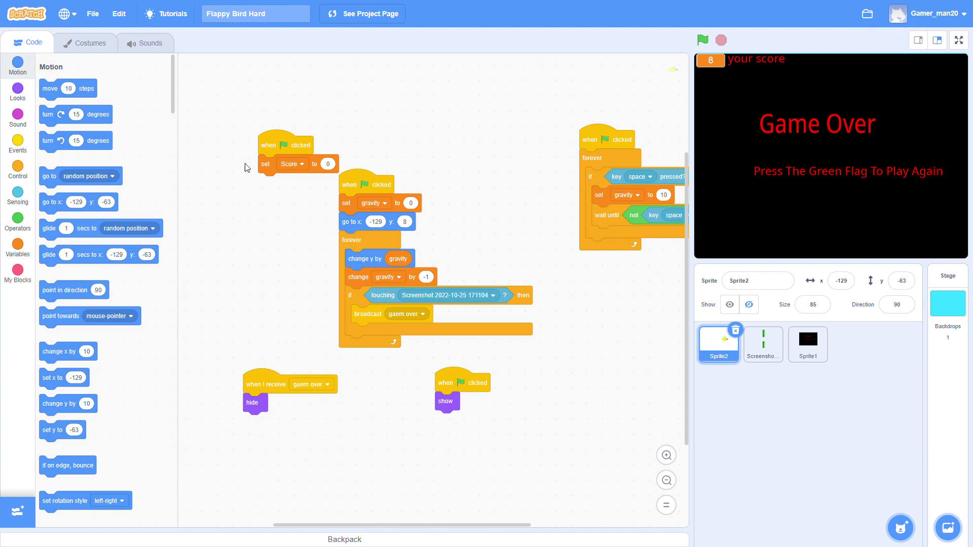
# Inspect the pipe sprite's scripts and costume, then the Game Over sprite's and Stage's scripts.
pyautogui.click(767, 352)
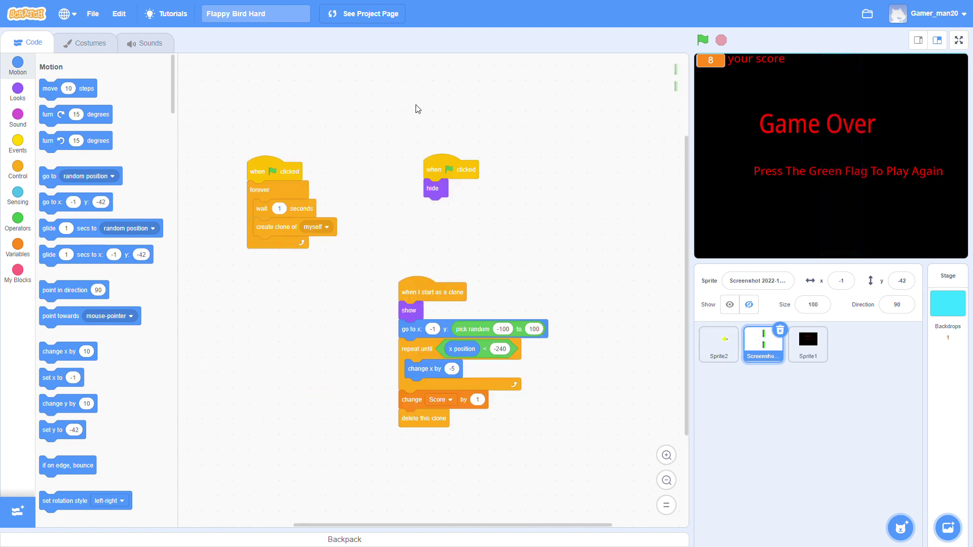
pyautogui.click(90, 43)
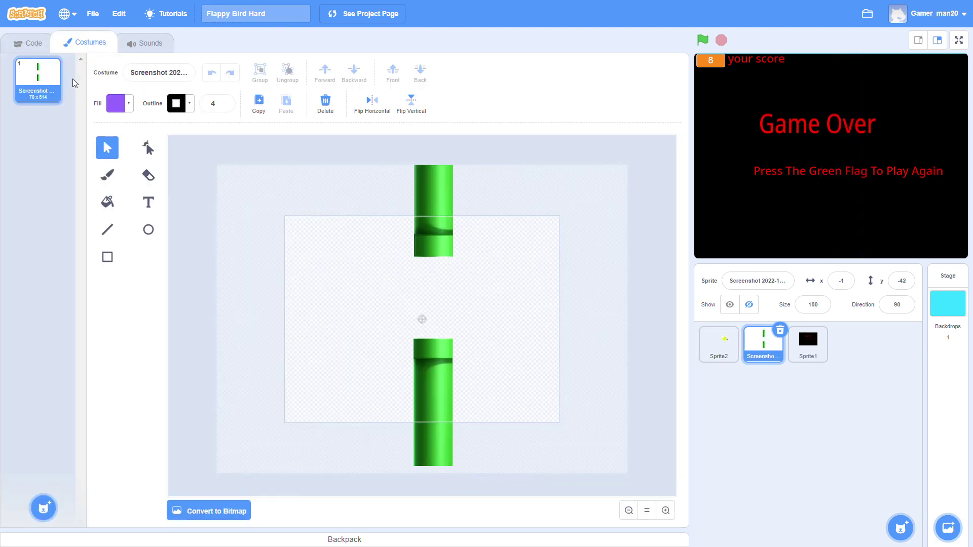
pyautogui.click(31, 43)
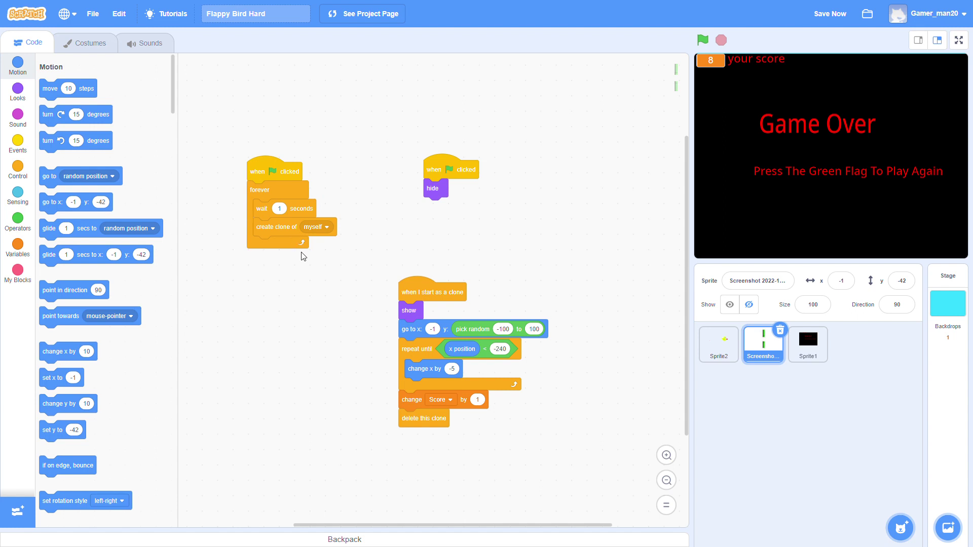
pyautogui.click(811, 363)
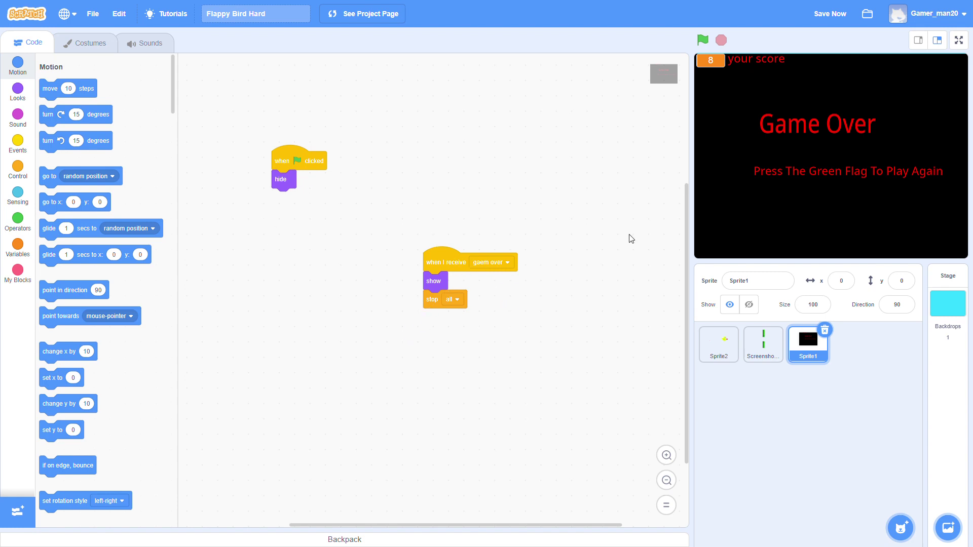
pyautogui.click(959, 355)
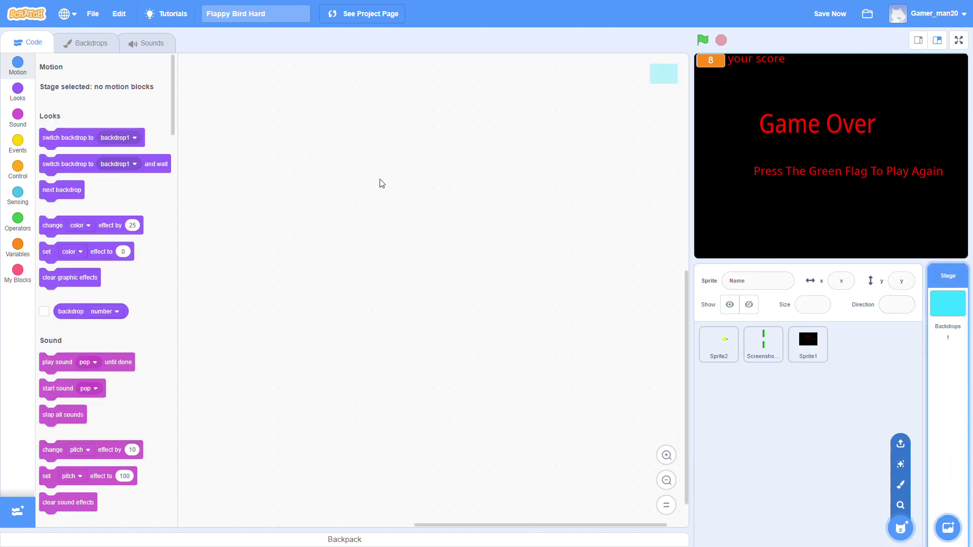
# Select the bird sprite and play a full-screen Flappy Bird round, flapping with space.
pyautogui.click(724, 356)
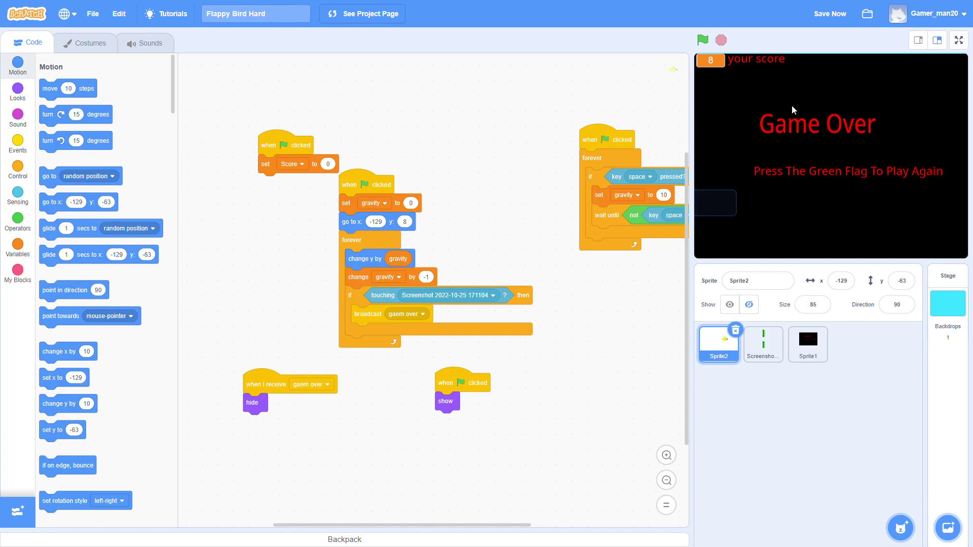
pyautogui.click(958, 45)
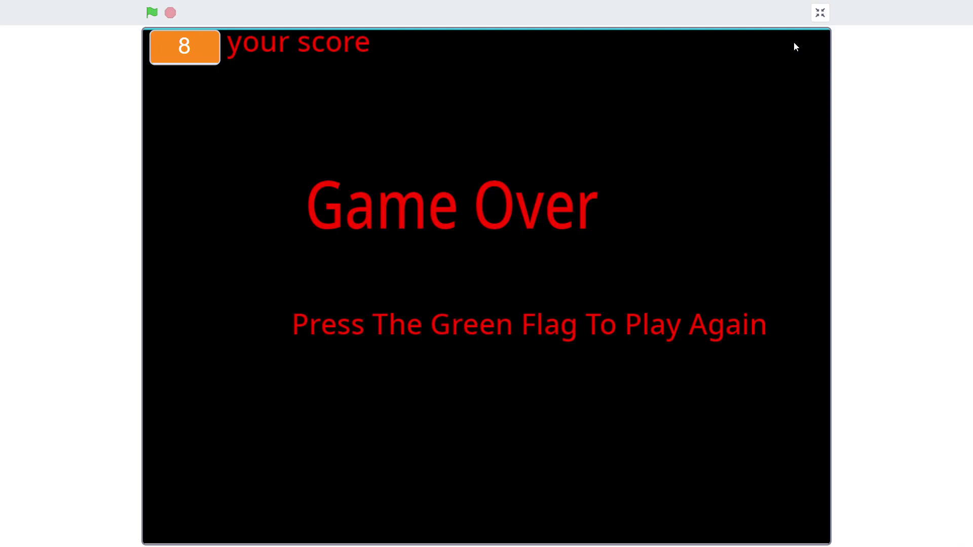
pyautogui.click(152, 12)
pyautogui.press('space')
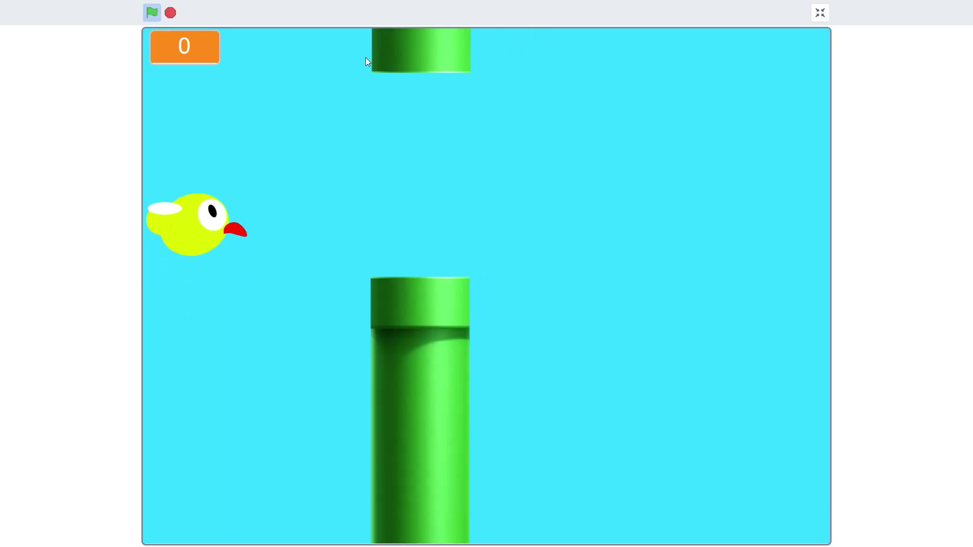
pyautogui.press('space')
pyautogui.press('space')
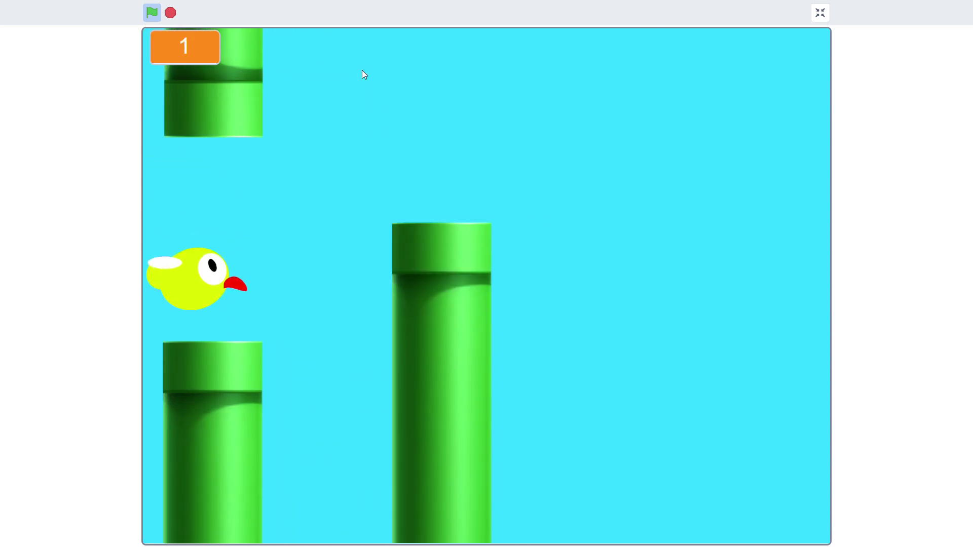
pyautogui.press('space')
pyautogui.press('space')
pyautogui.press('space')
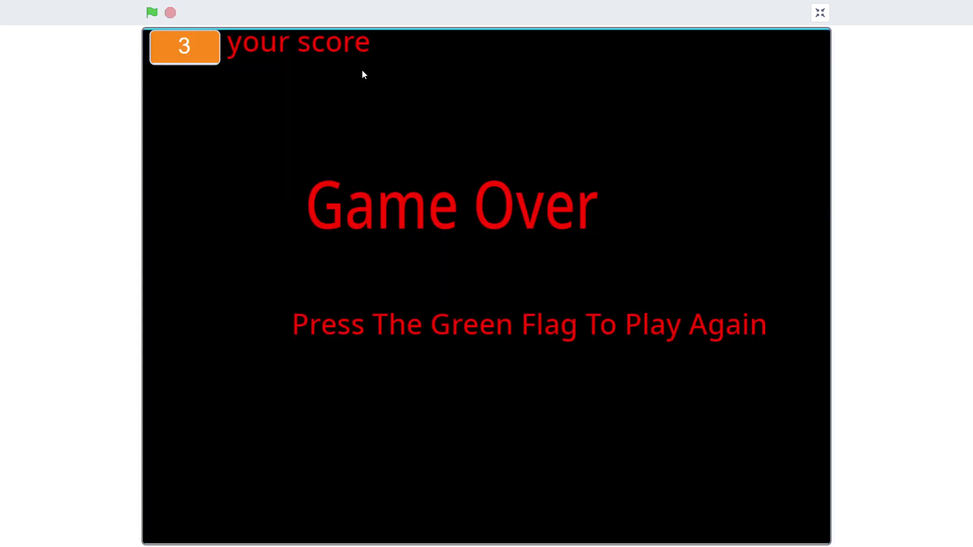
# Replay two more rounds until Game Over at score 1, then return to the editor.
pyautogui.click(152, 11)
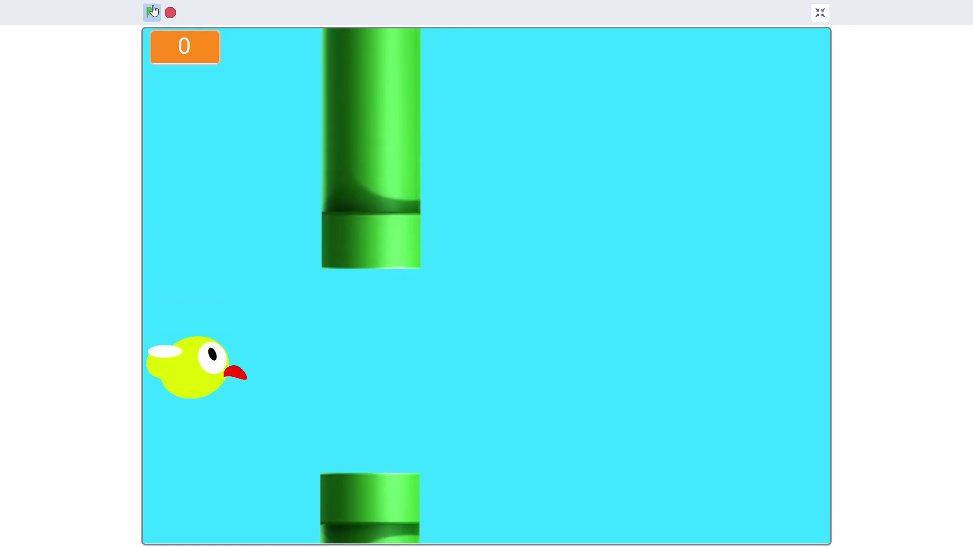
pyautogui.press('space')
pyautogui.press('space')
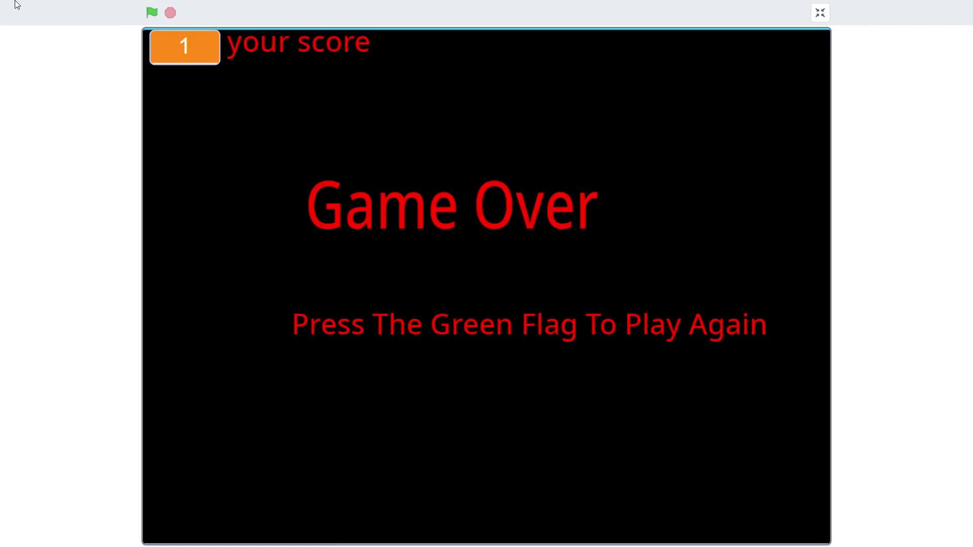
pyautogui.click(152, 12)
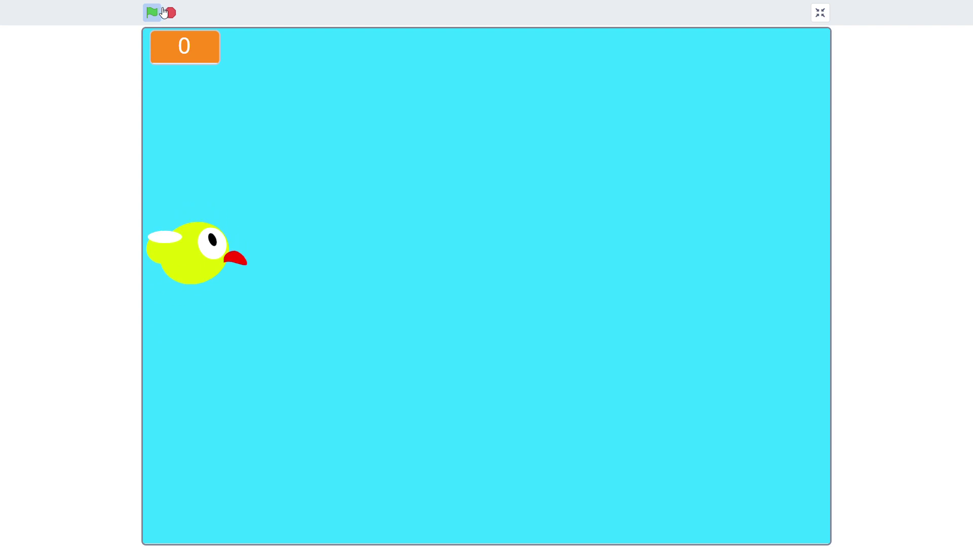
pyautogui.press('space')
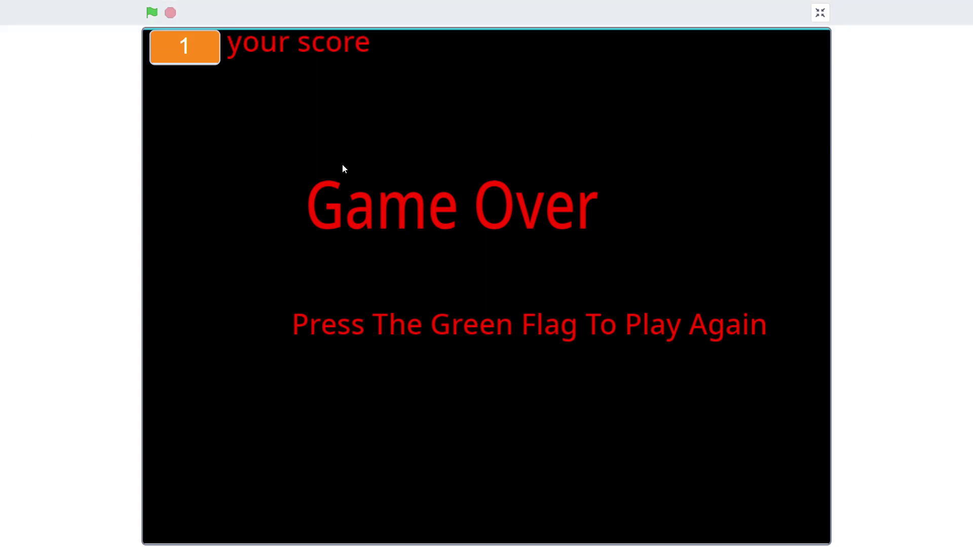
pyautogui.click(826, 12)
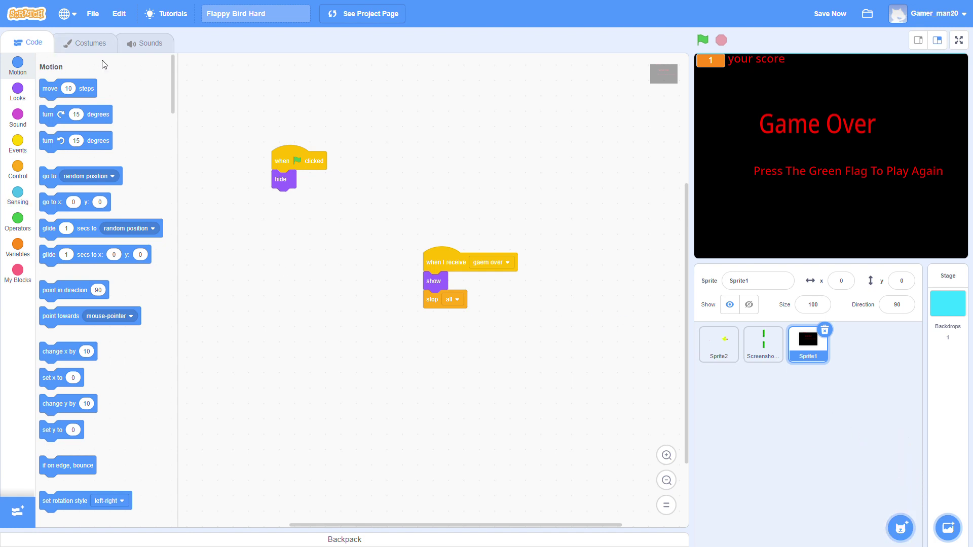
# Toggle full-screen on and off, then open 2 Player Pong Game from My Stuff.
pyautogui.click(959, 41)
pyautogui.click(819, 14)
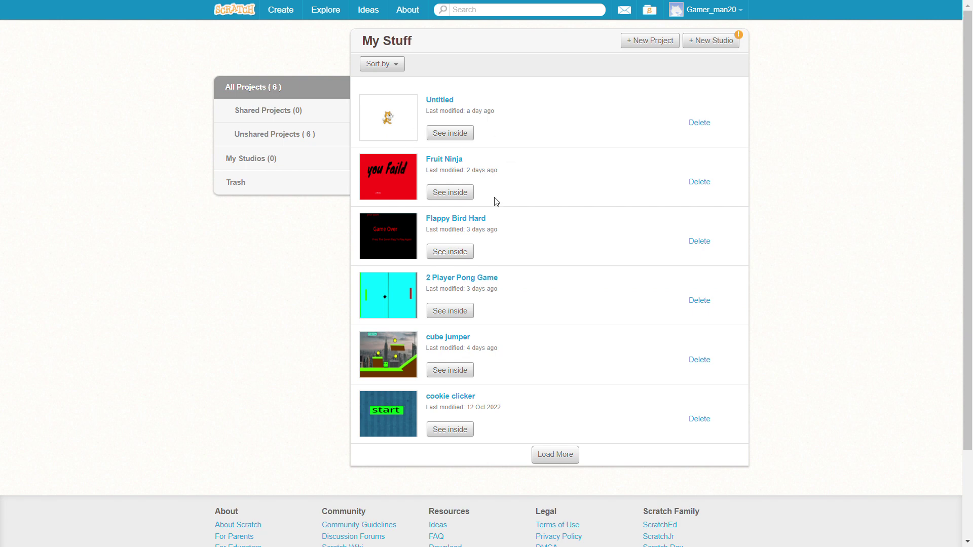
pyautogui.click(458, 318)
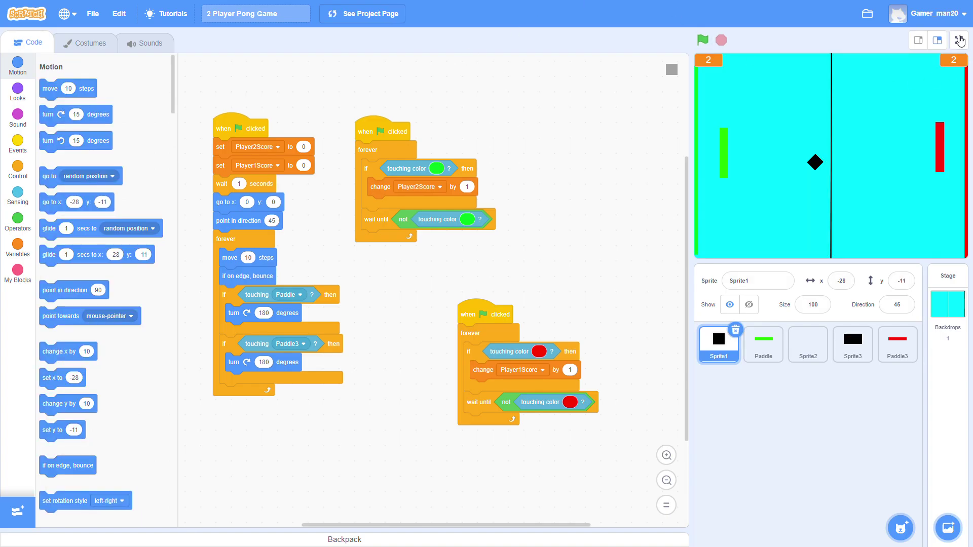
# Start a full-screen Pong match and steer the green paddle toward the ball with W and S.
pyautogui.click(959, 40)
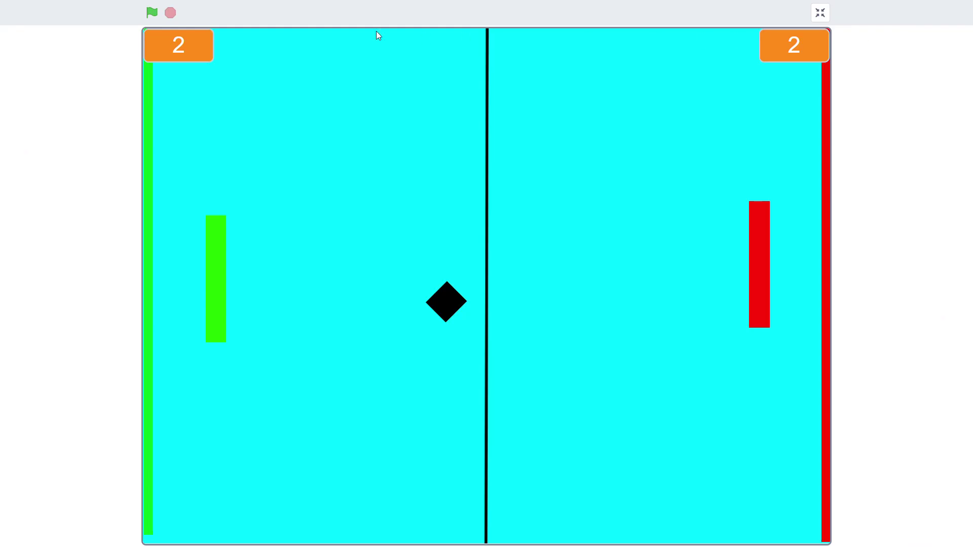
pyautogui.click(154, 15)
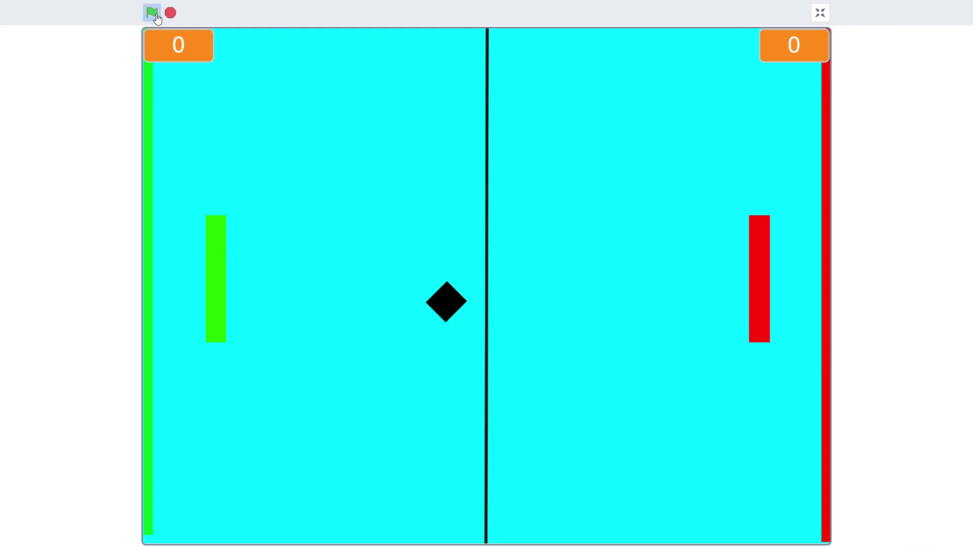
pyautogui.press('w')
pyautogui.press('s')
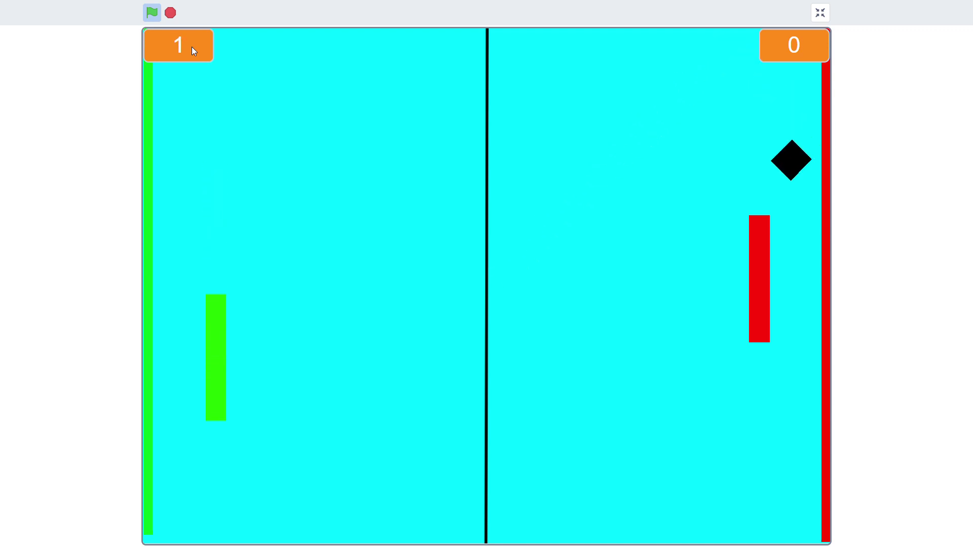
pyautogui.press('w')
pyautogui.press('s')
pyautogui.press('w')
pyautogui.press('s')
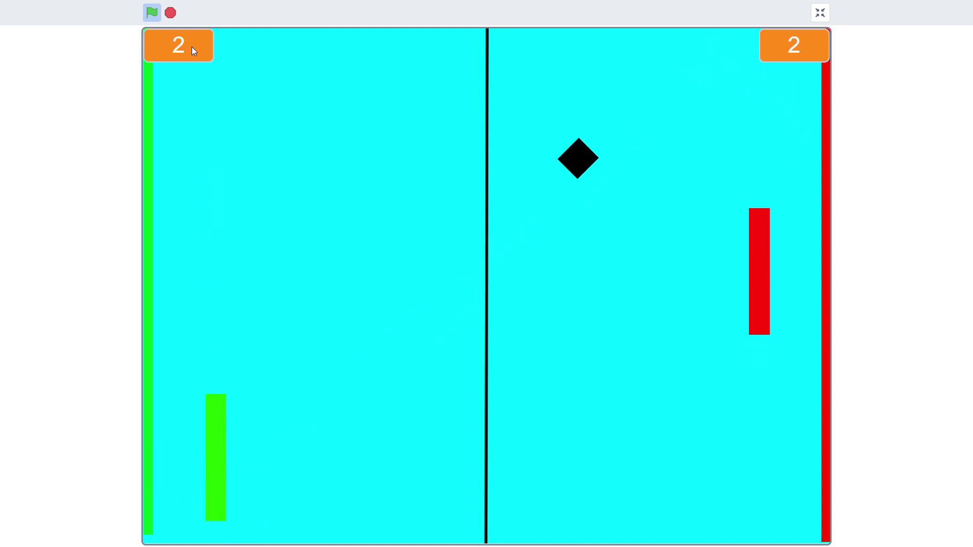
pyautogui.press('s')
pyautogui.press('w')
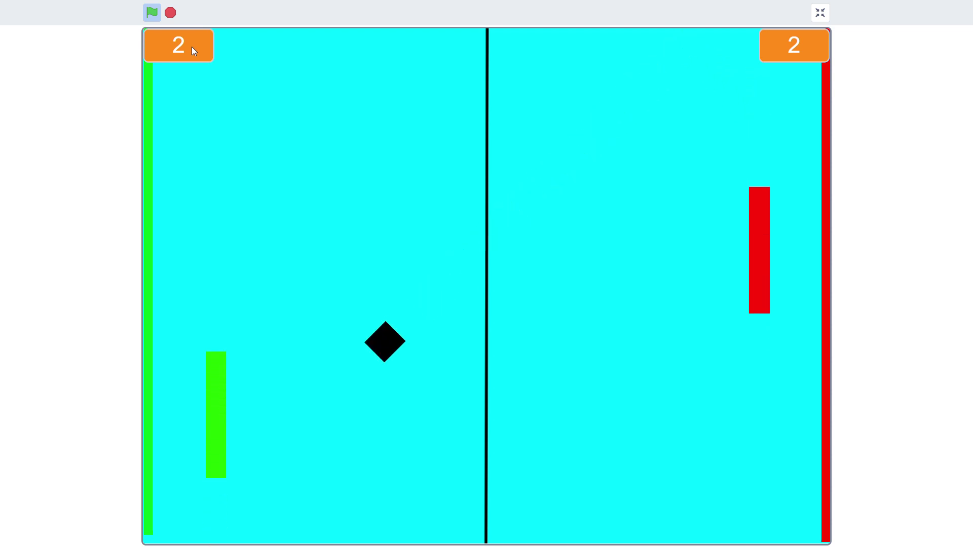
pyautogui.press('s')
pyautogui.press('w')
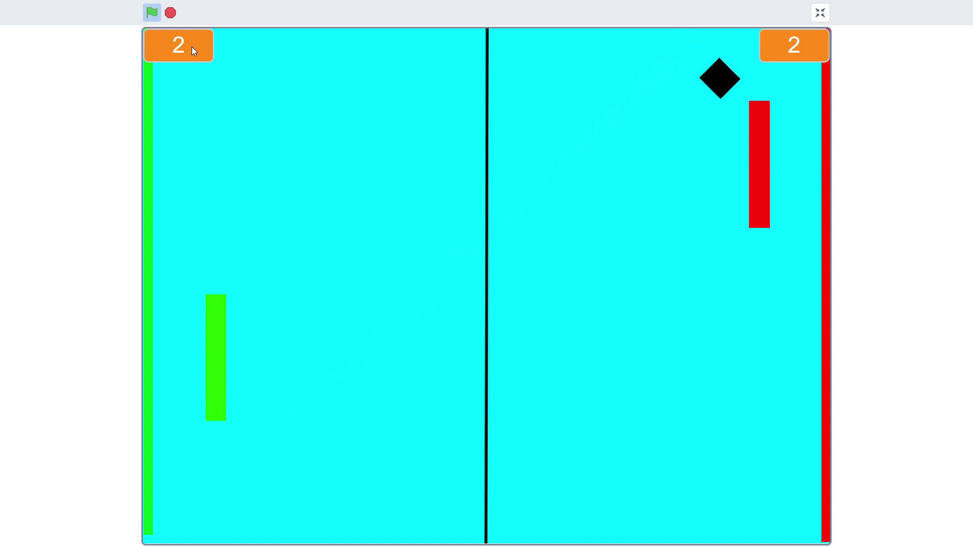
# Keep returning the ball with W/S, then stop the match at 4 to 6.
pyautogui.press('s')
pyautogui.press('w')
pyautogui.press('s')
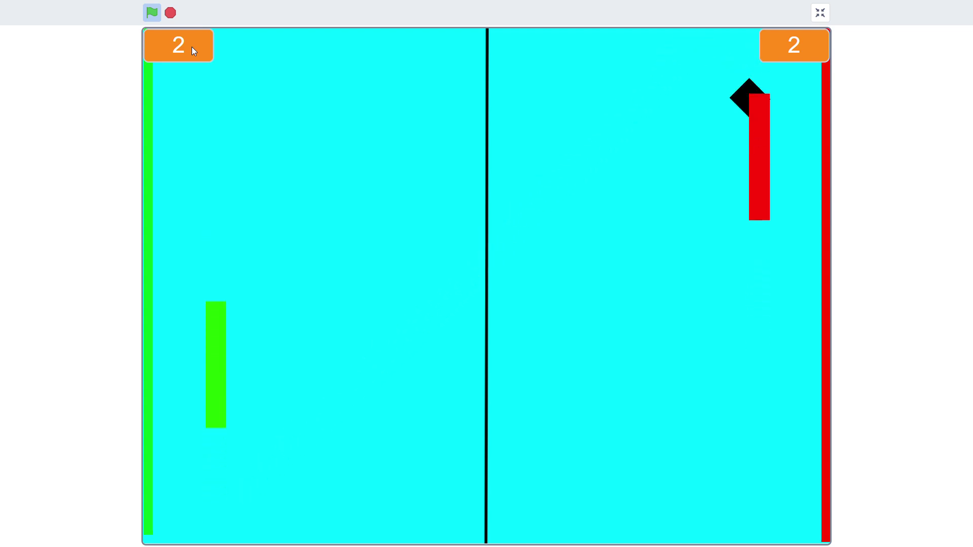
pyautogui.press('w')
pyautogui.press('w')
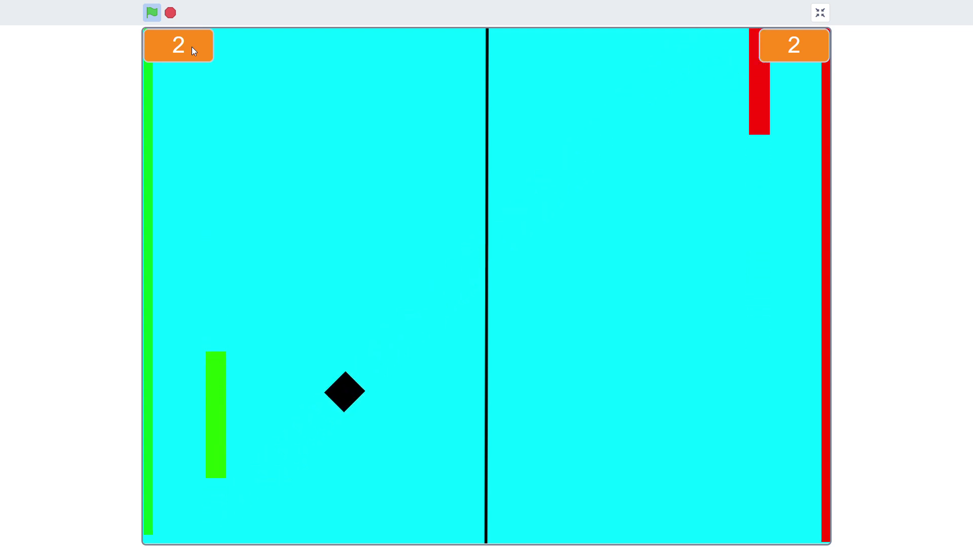
pyautogui.press('s')
pyautogui.press('w')
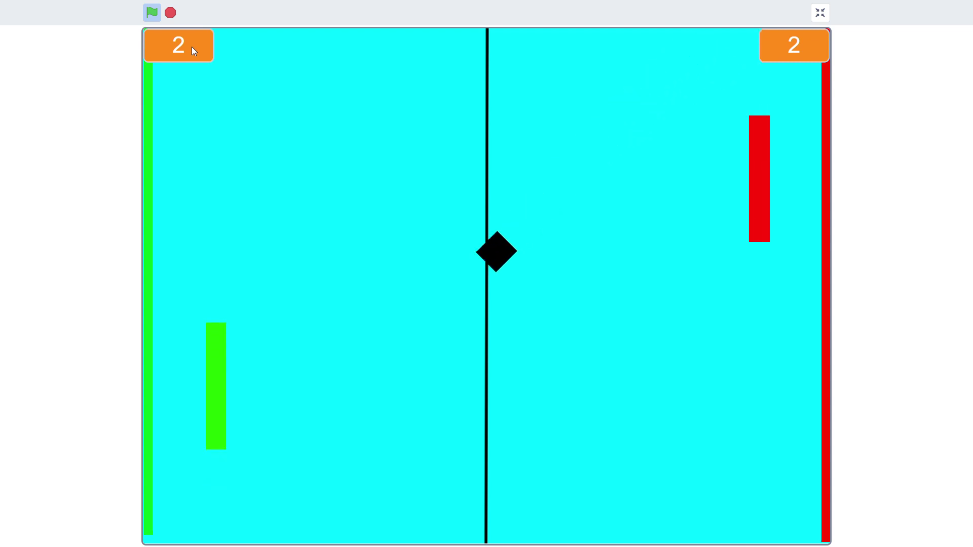
pyautogui.press('s')
pyautogui.press('w')
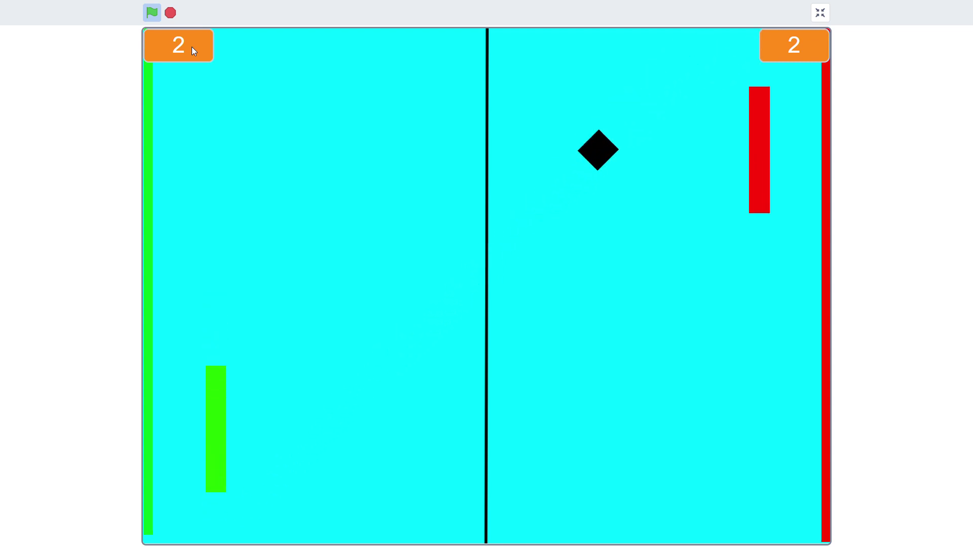
pyautogui.press('w')
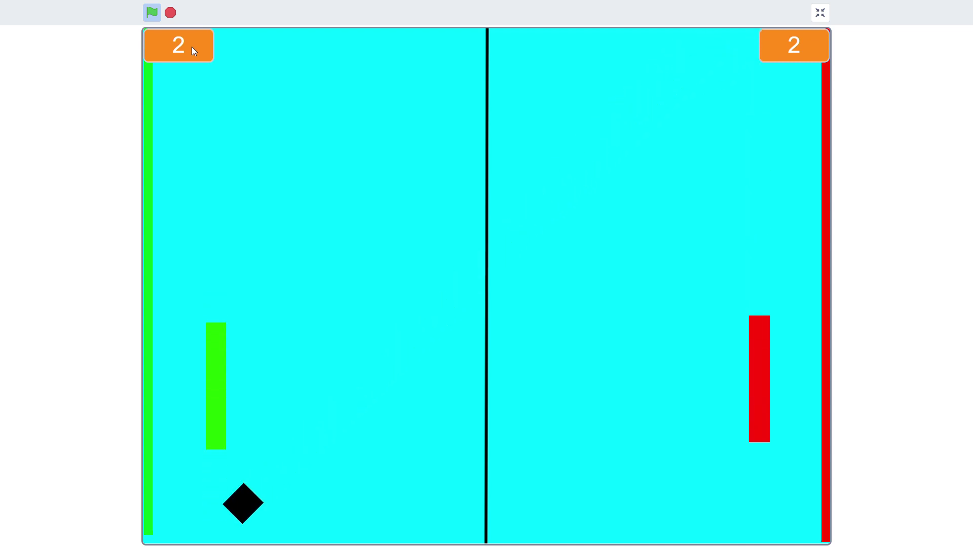
pyautogui.press('s')
pyautogui.press('s')
pyautogui.press('w')
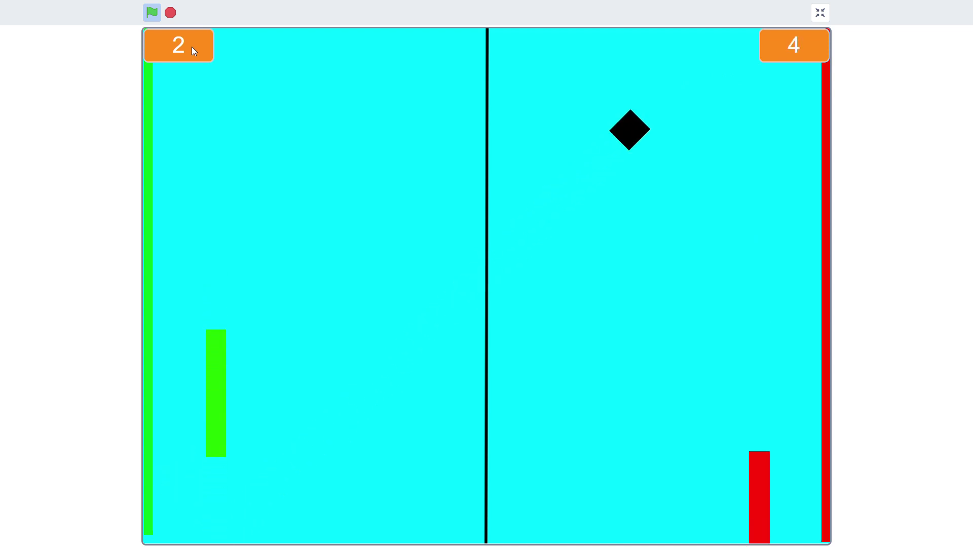
pyautogui.press('s')
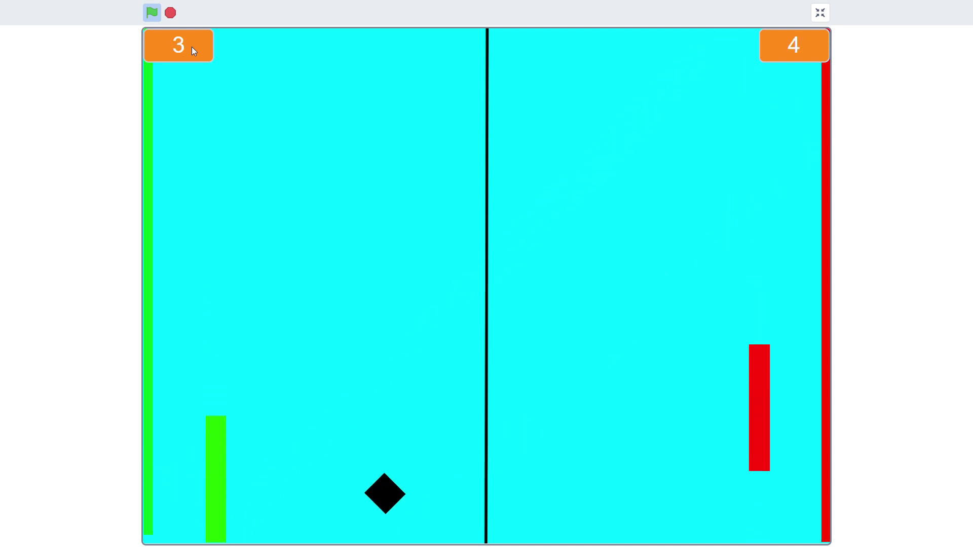
pyautogui.press('w')
pyautogui.press('w')
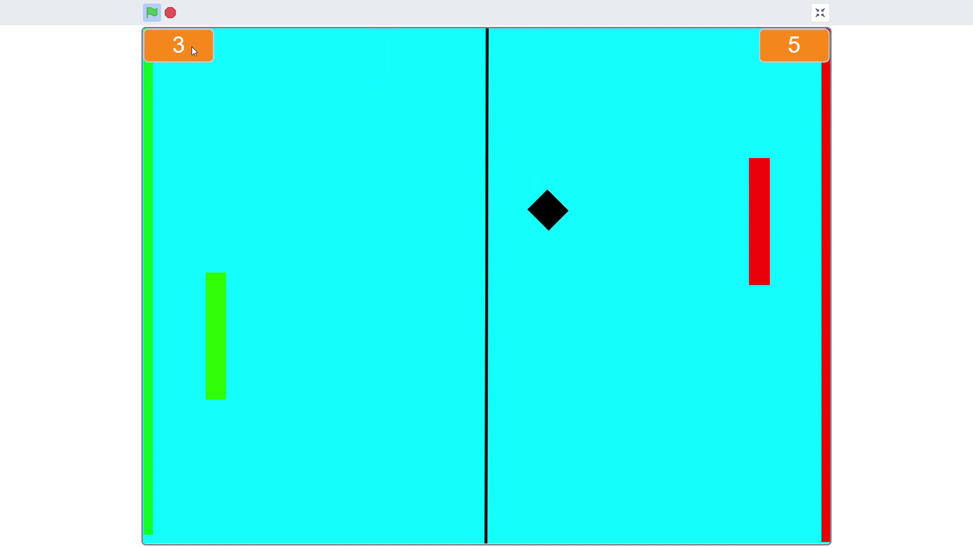
pyautogui.press('w')
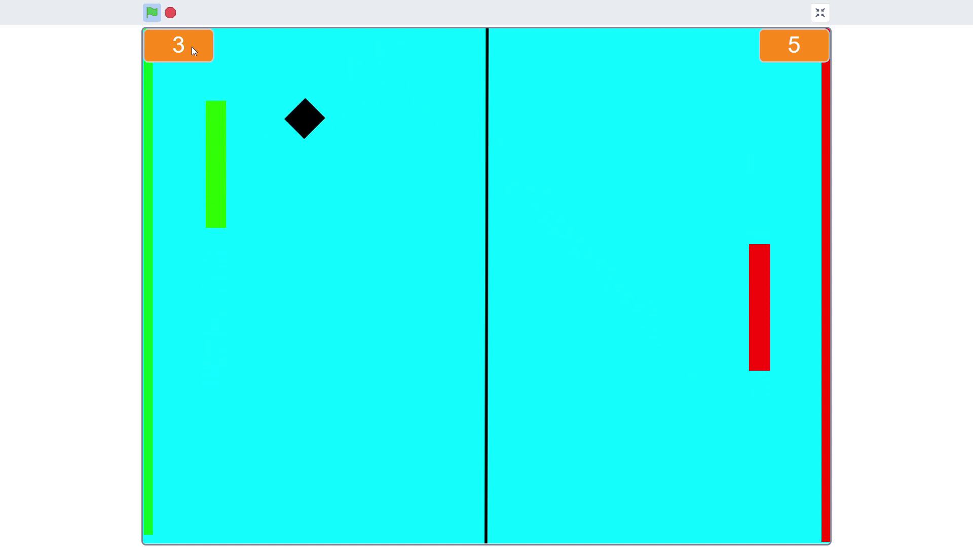
pyautogui.press('s')
pyautogui.press('s')
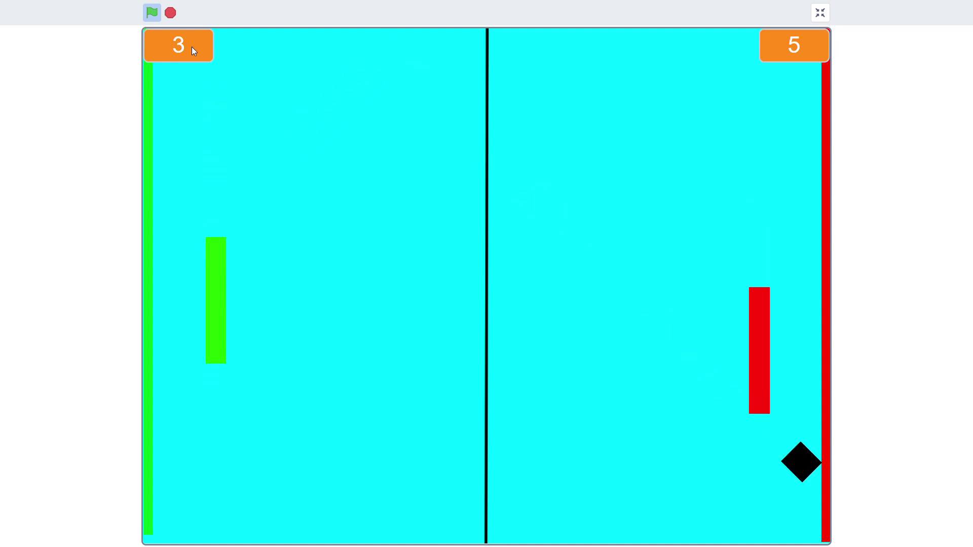
pyautogui.click(177, 12)
# Leave full-screen, view the Paddle, Sprite2, Sprite3 and Paddle3 scripts, then briefly view the stage full-screen.
pyautogui.click(821, 13)
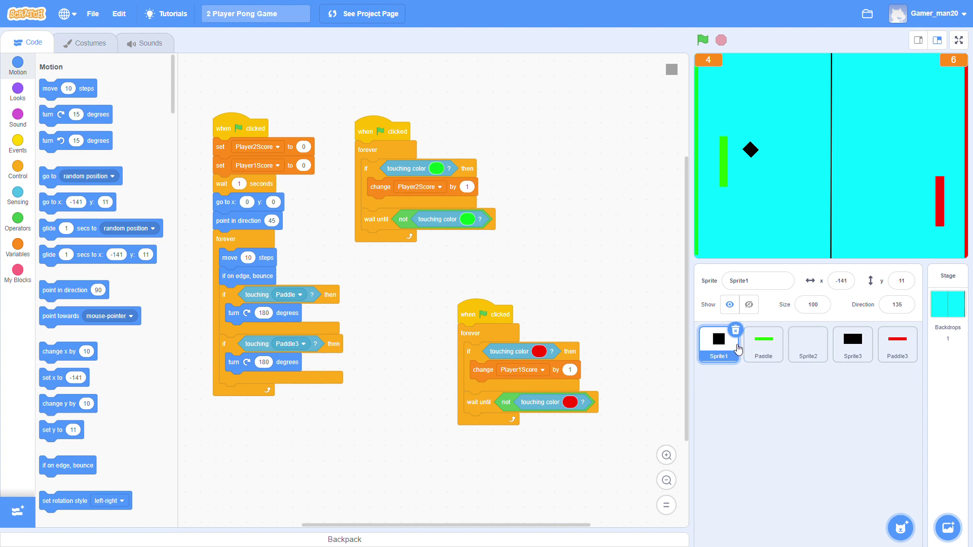
pyautogui.click(766, 344)
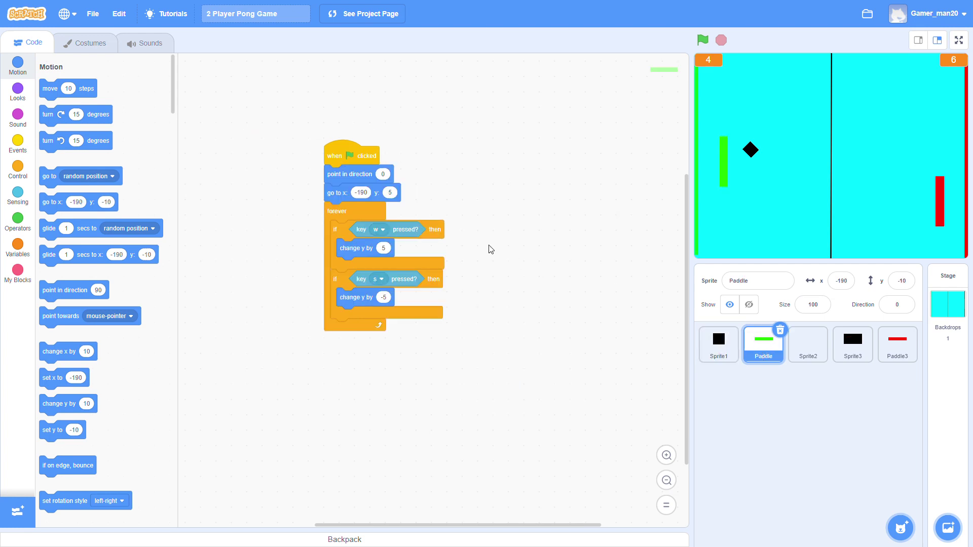
pyautogui.click(809, 344)
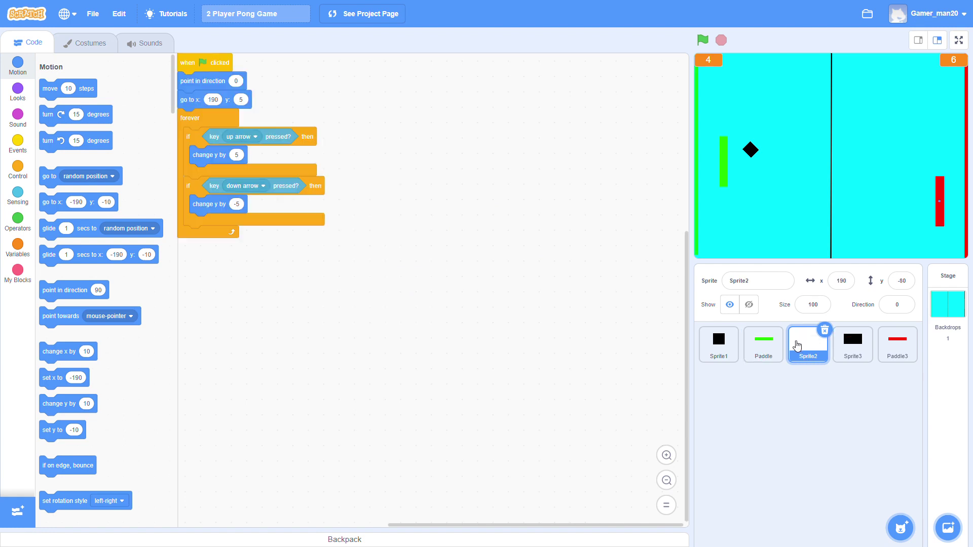
pyautogui.scroll(2, 357, 281)
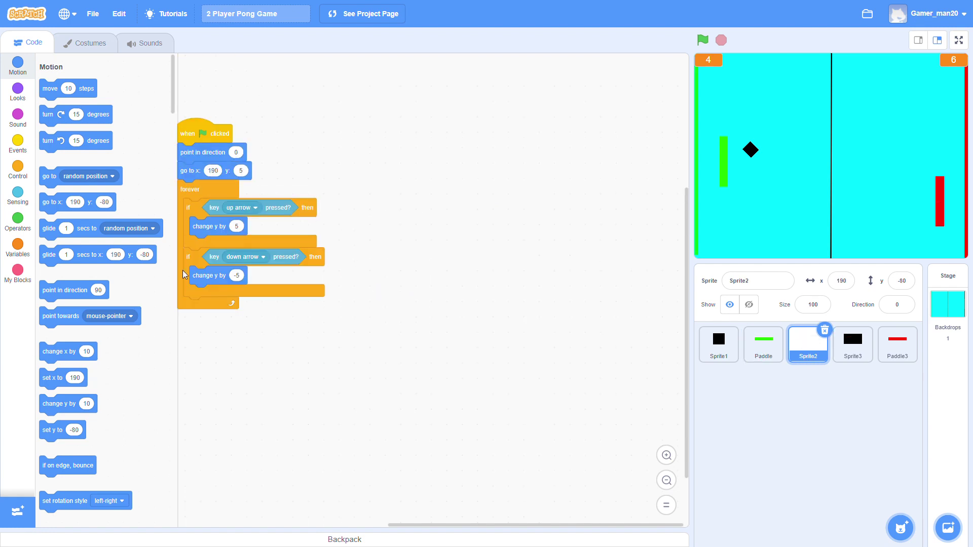
pyautogui.click(852, 343)
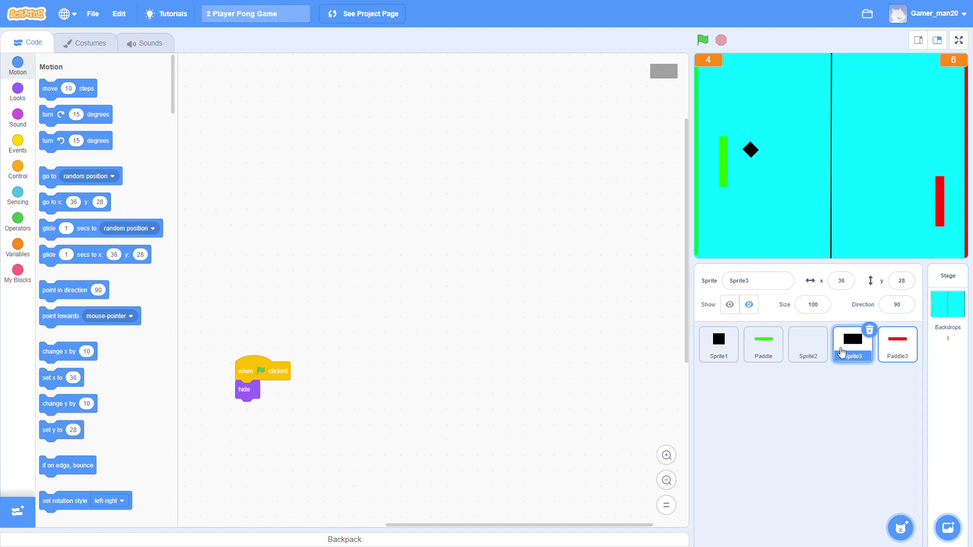
pyautogui.click(898, 348)
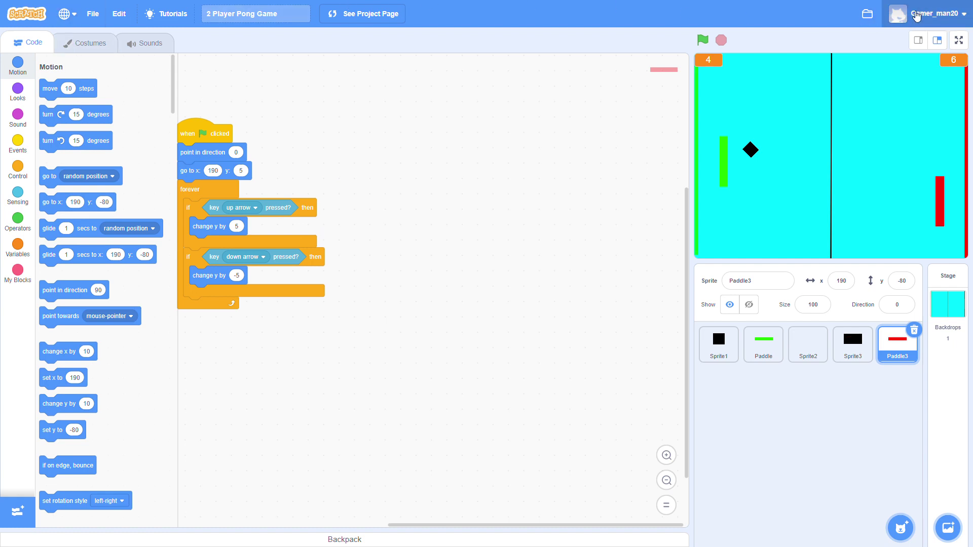
pyautogui.click(960, 40)
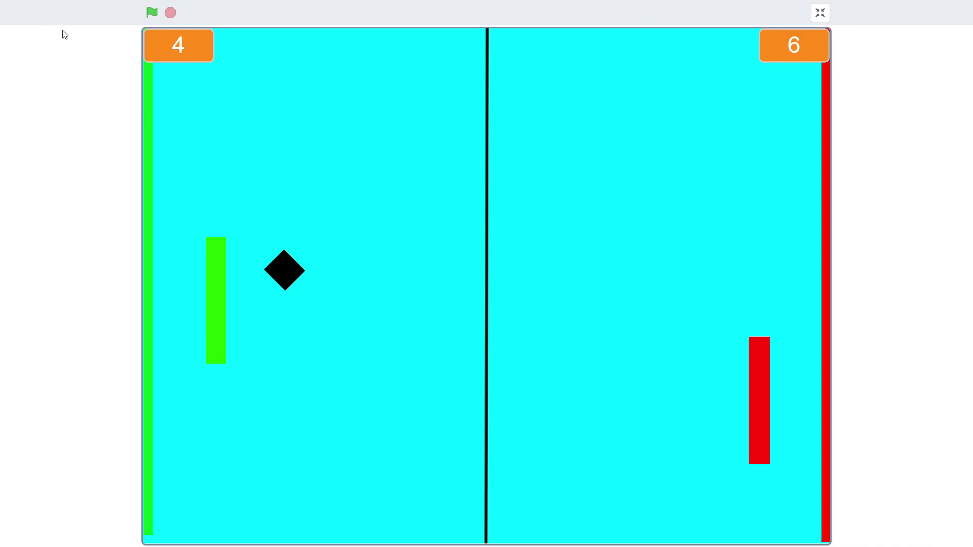
pyautogui.click(821, 15)
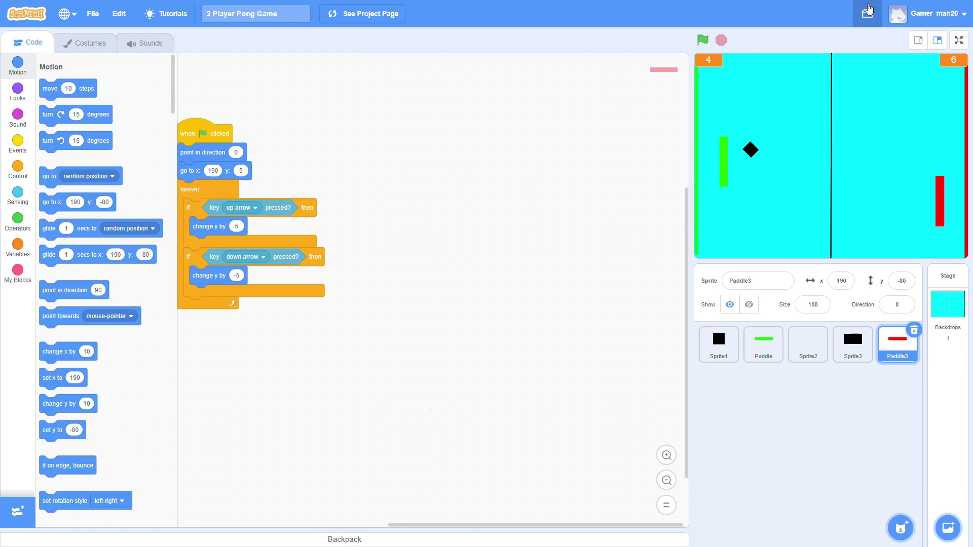
# Go to My Stuff to open the saved Fruit Ninja project.
pyautogui.click(868, 13)
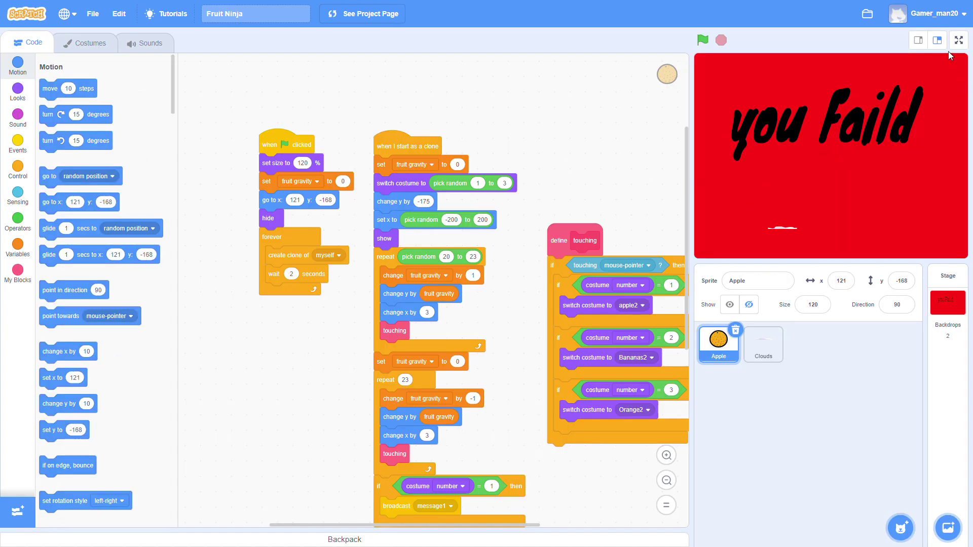
# Play Fruit Ninja full-screen, starting and then restarting the game.
pyautogui.click(959, 41)
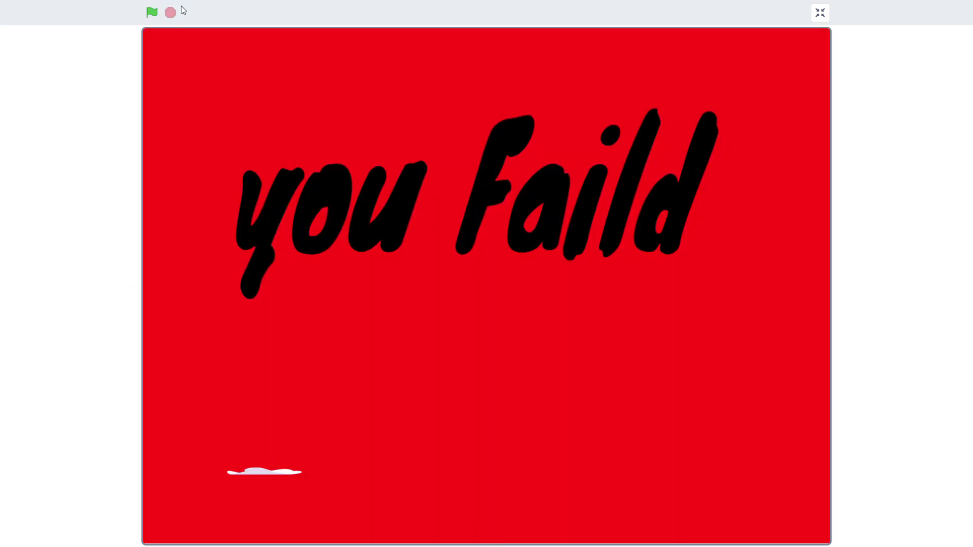
pyautogui.click(153, 13)
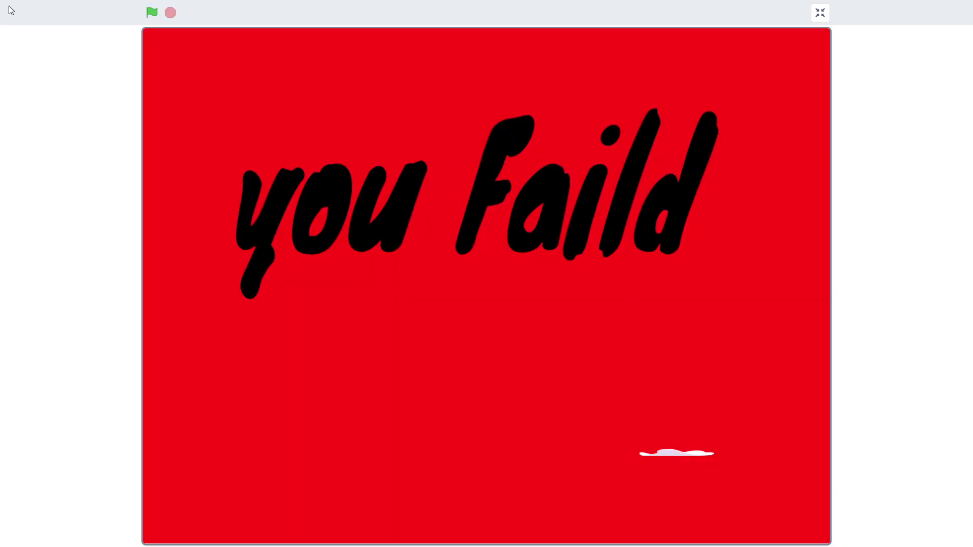
pyautogui.click(151, 13)
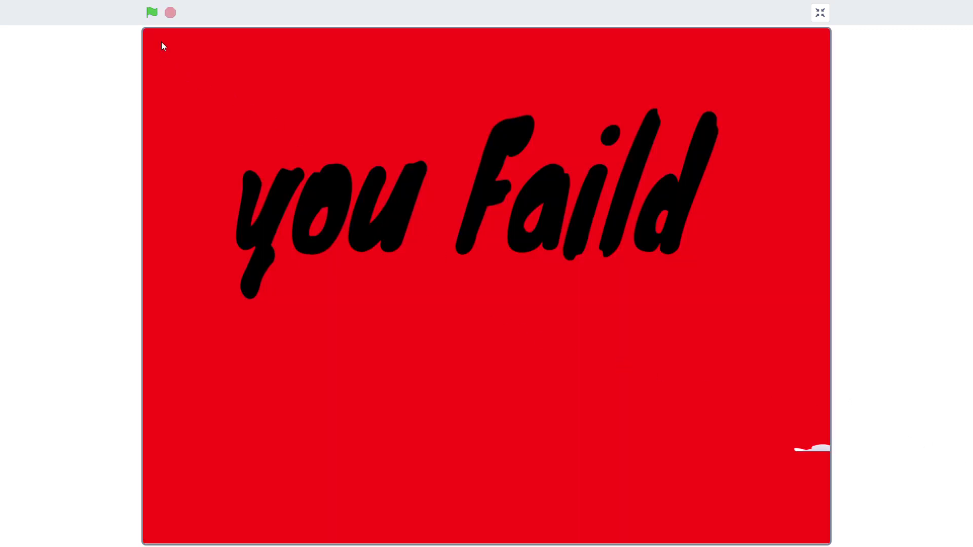
# Close the extra search tab, replay Fruit Ninja, and return to the editor.
pyautogui.press('F11')
pyautogui.click(80, 10)
pyautogui.click(254, 11)
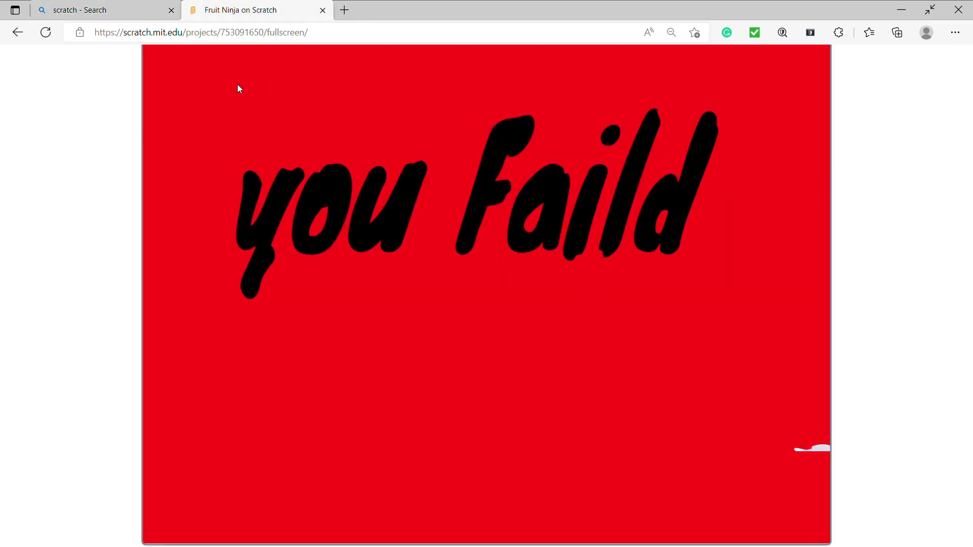
pyautogui.click(171, 10)
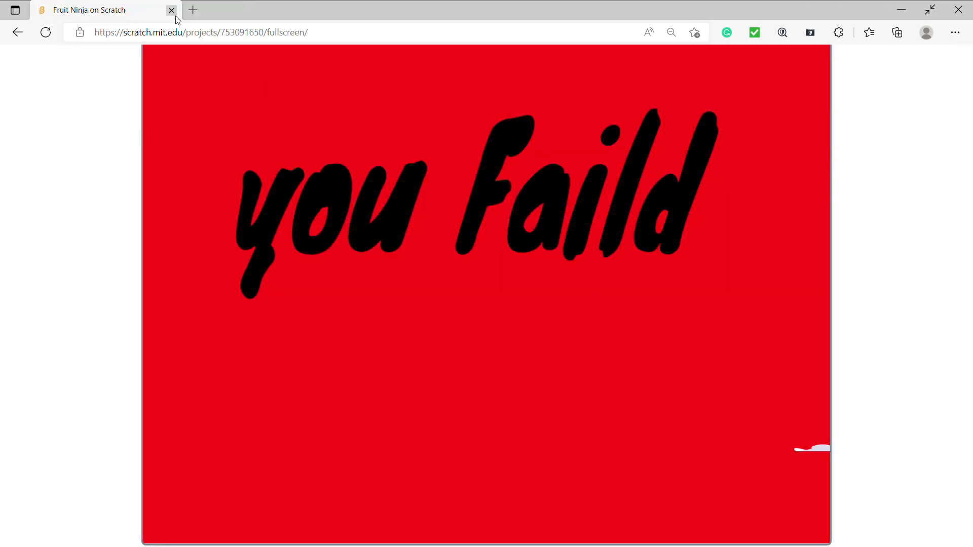
pyautogui.press('F11')
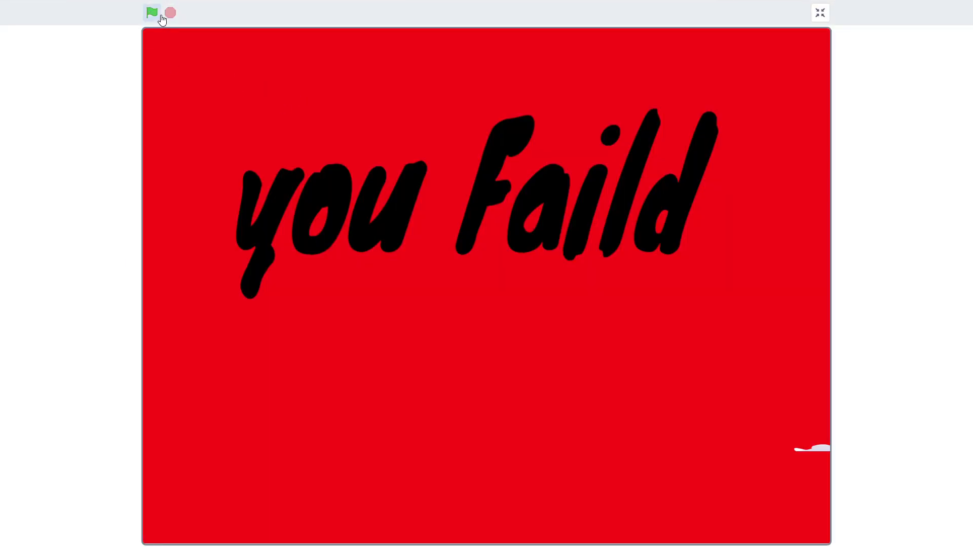
pyautogui.click(154, 14)
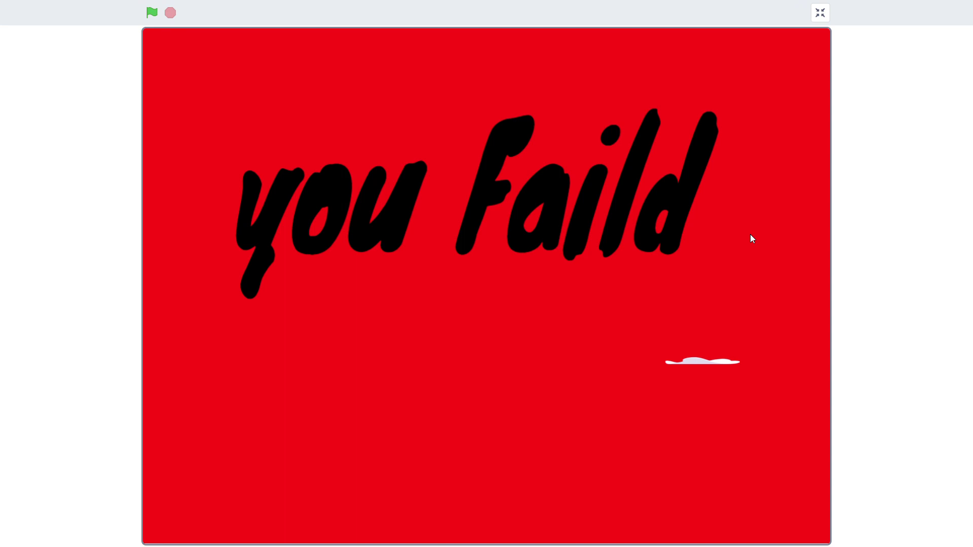
pyautogui.click(819, 15)
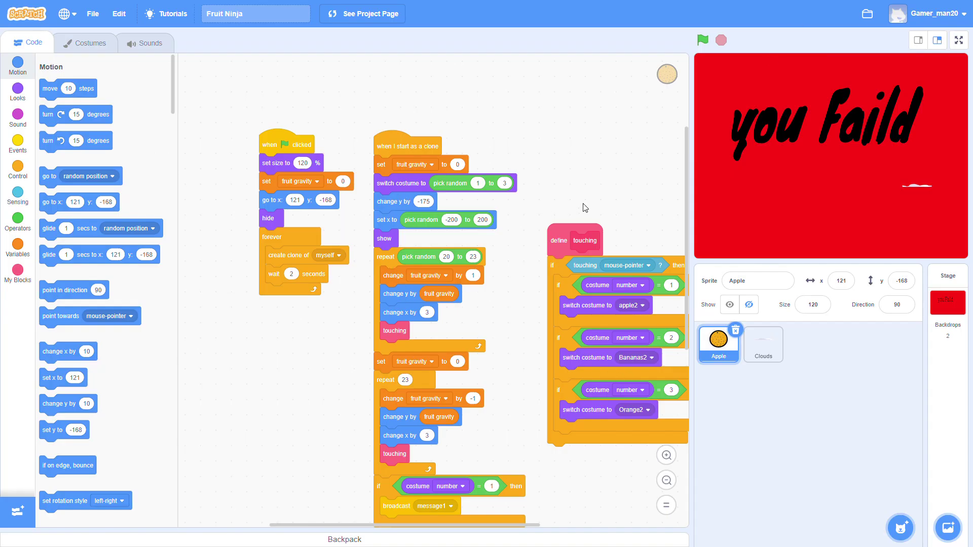
pyautogui.hscroll(2, 570, 198)
# Look through the Apple sprite's apple2, Bananas2, Orange2 and Bananas costumes, selecting the whole apple.
pyautogui.click(91, 42)
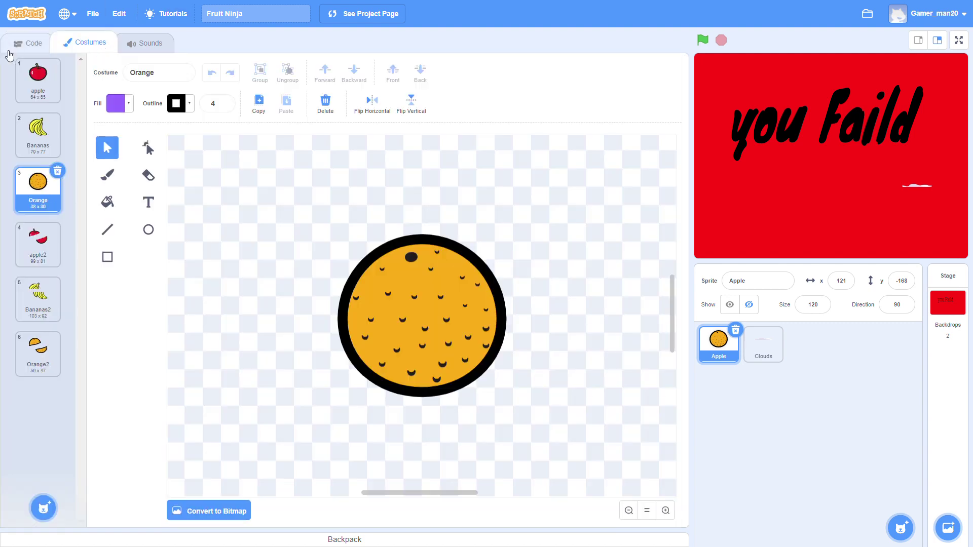
pyautogui.click(39, 251)
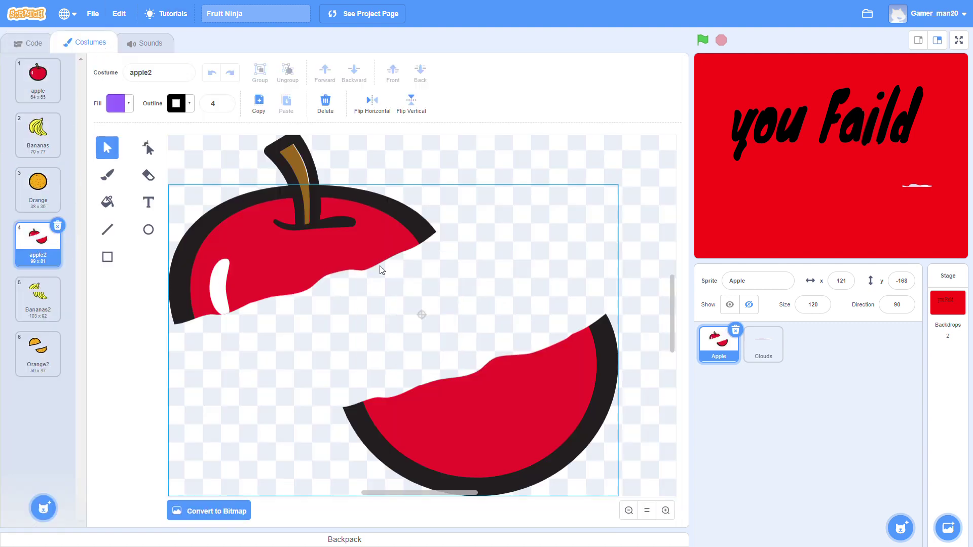
pyautogui.click(41, 301)
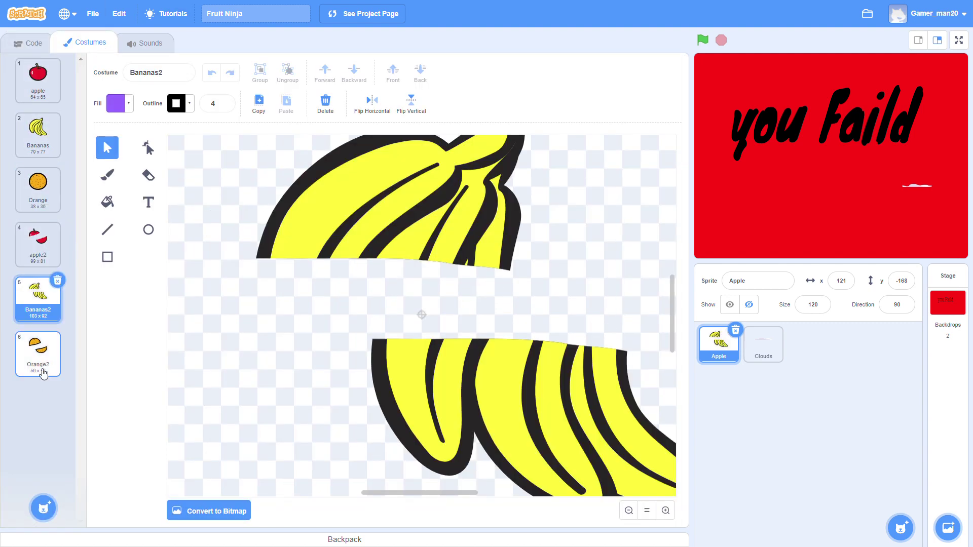
pyautogui.click(42, 354)
pyautogui.click(47, 237)
pyautogui.click(46, 187)
pyautogui.click(37, 144)
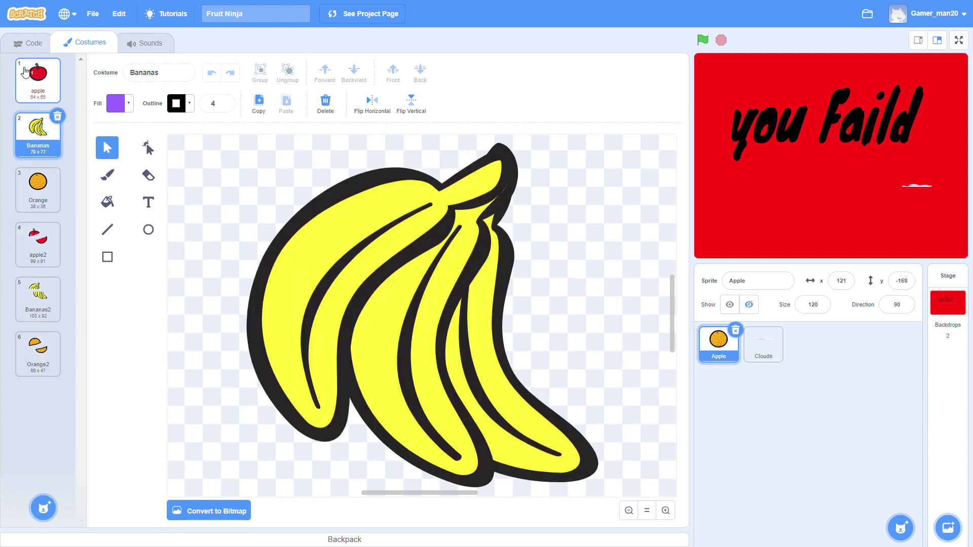
pyautogui.click(38, 78)
pyautogui.click(31, 43)
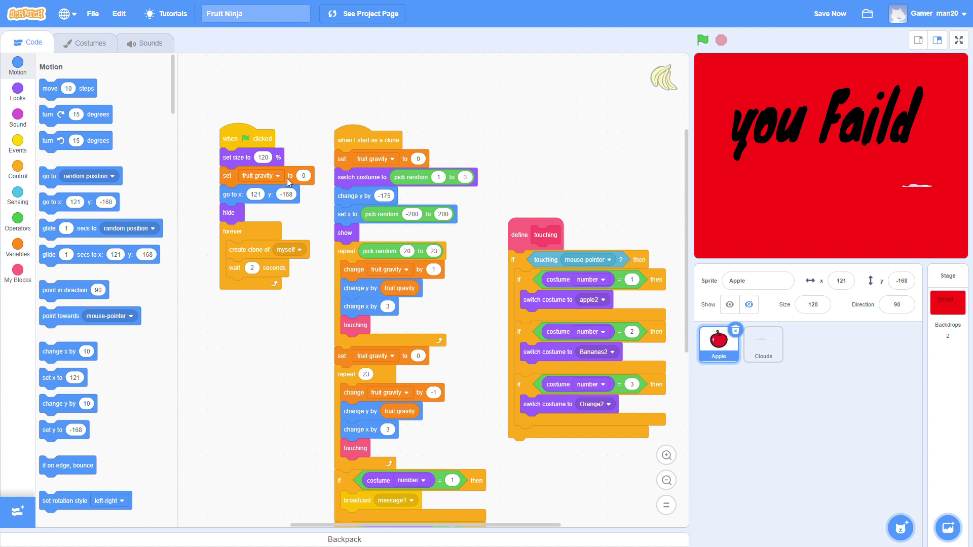
pyautogui.scroll(-2, 525, 129)
pyautogui.scroll(-3, 511, 69)
pyautogui.scroll(-1, 560, 423)
pyautogui.scroll(1, 574, 434)
pyautogui.scroll(2, 589, 380)
pyautogui.scroll(1, 608, 176)
pyautogui.scroll(1, 624, 224)
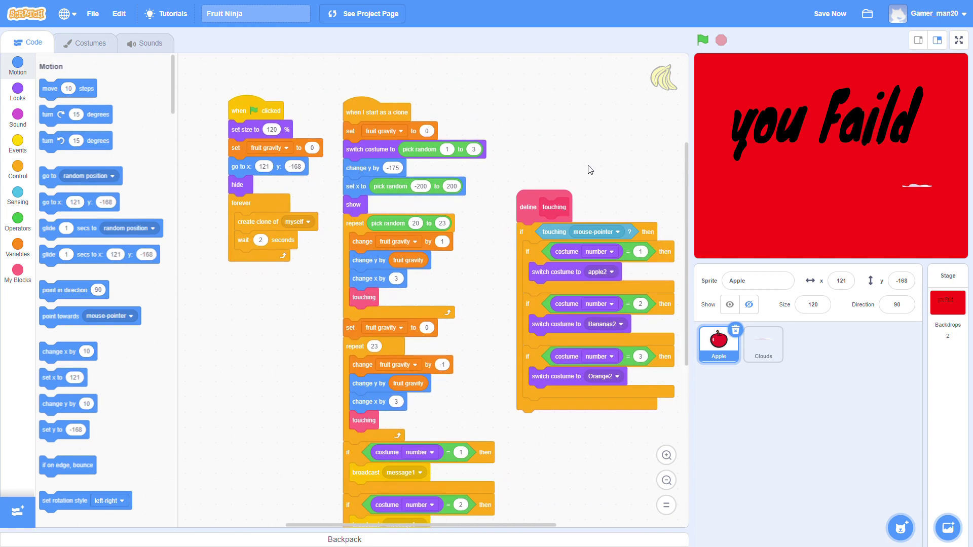
# Select the Clouds sprite to show its mouse-following, colour-changing clone scripts.
pyautogui.click(772, 364)
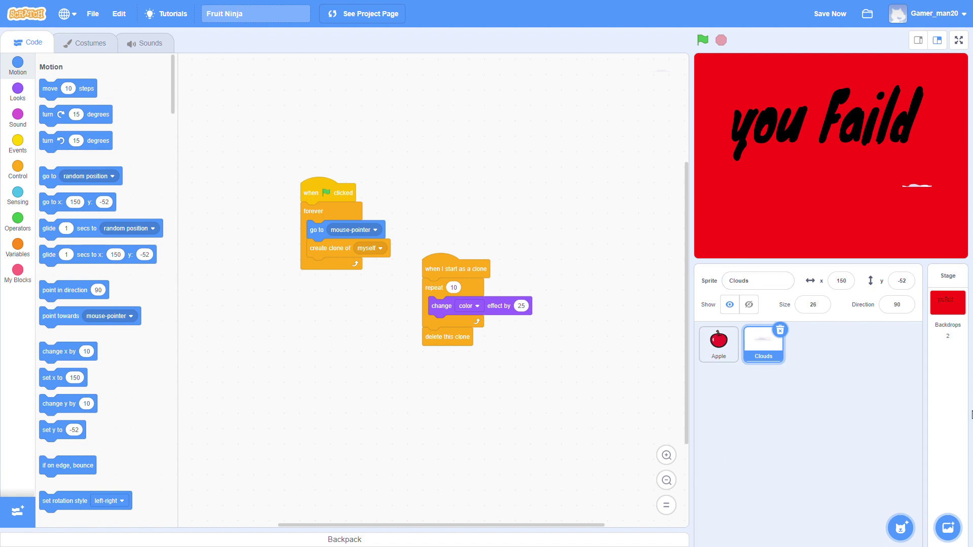
# Run the Stage's starting-backdrop script, then open cookie clicker from My Stuff.
pyautogui.click(951, 312)
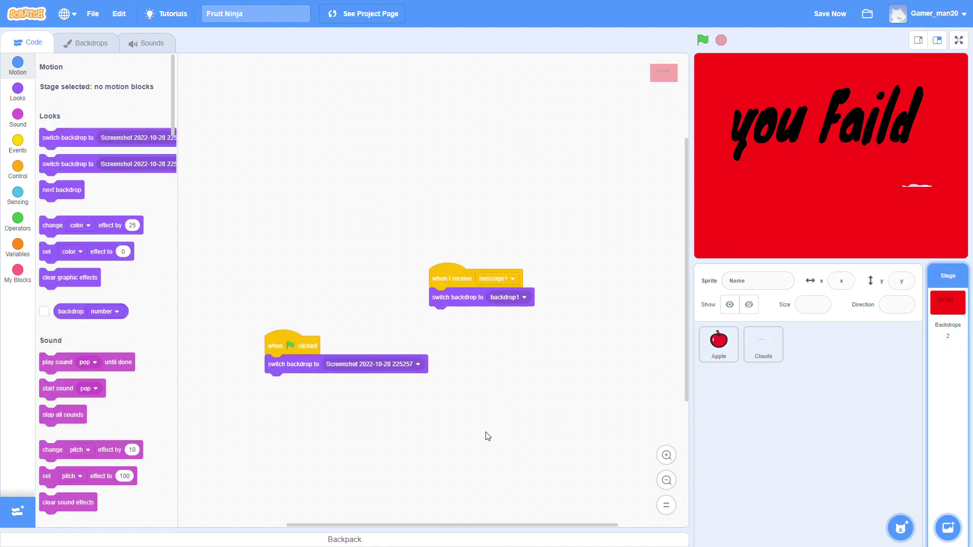
pyautogui.moveTo(448, 312); pyautogui.dragTo(487, 400)
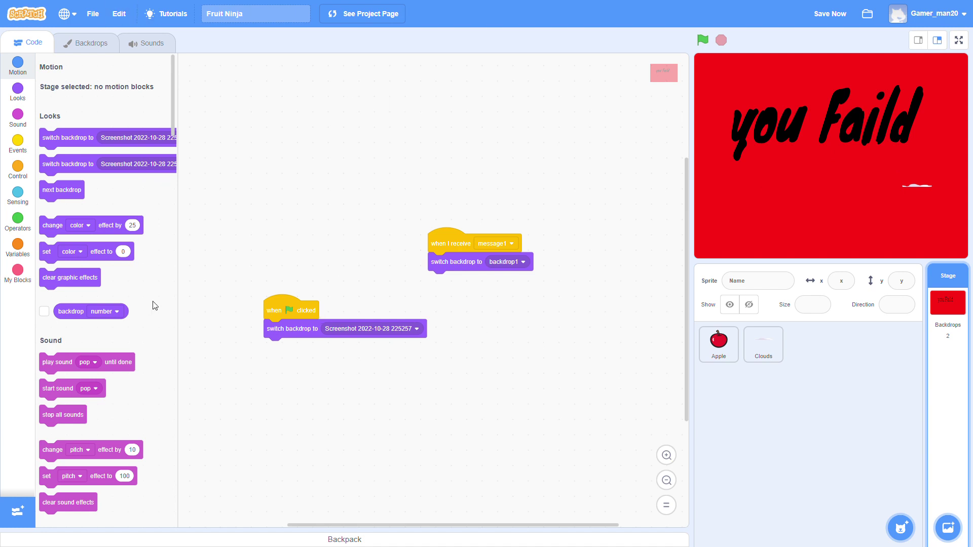
pyautogui.click(305, 335)
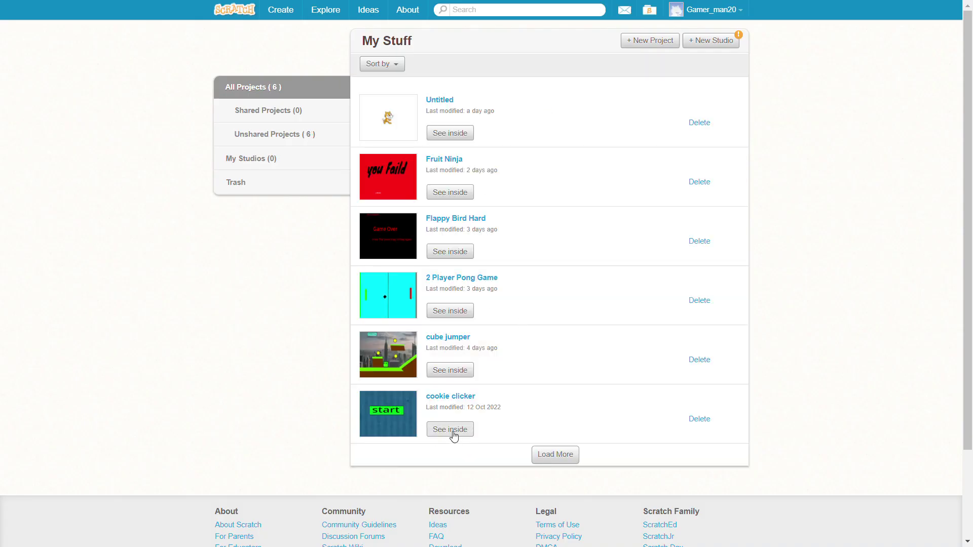
pyautogui.click(454, 431)
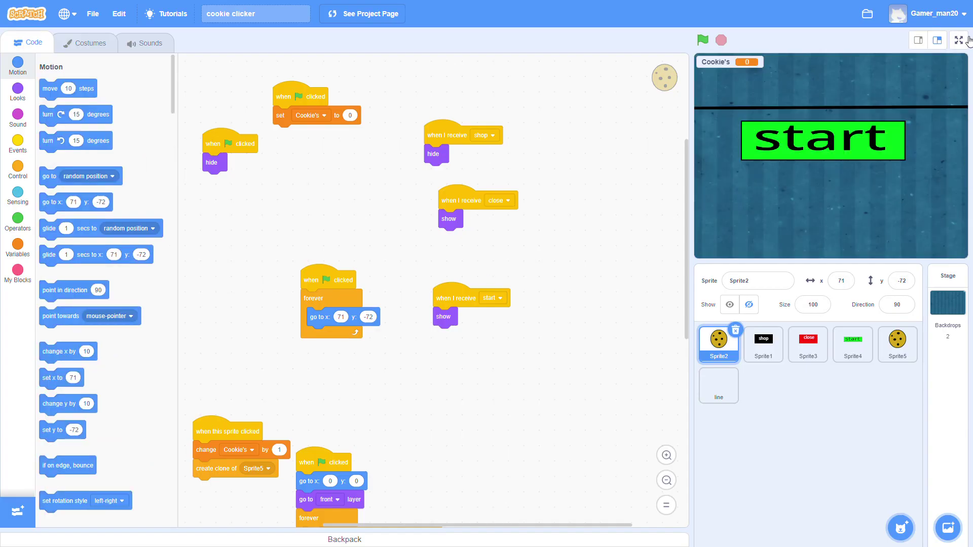
# Start cookie clicker full-screen, click the big cookie, and open and close the shop.
pyautogui.click(960, 40)
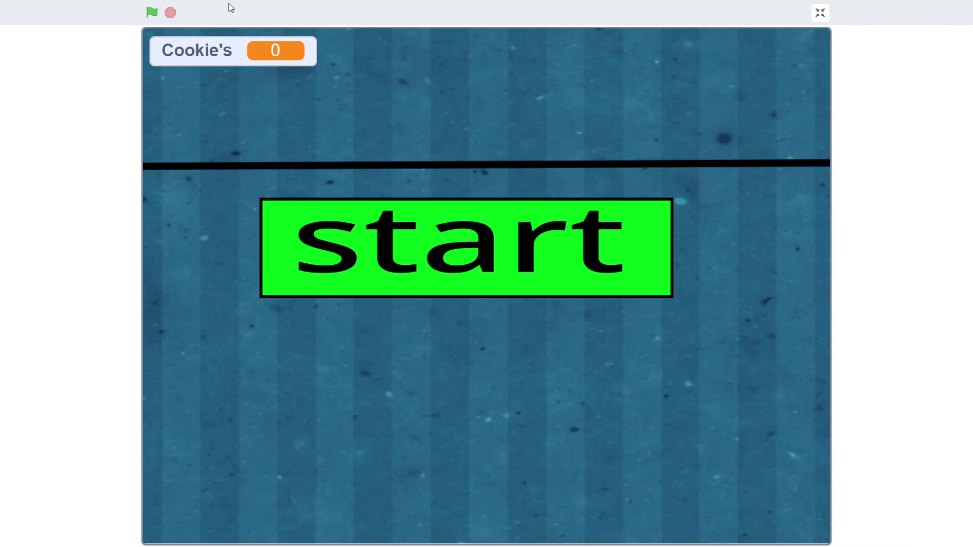
pyautogui.click(153, 12)
pyautogui.click(470, 265)
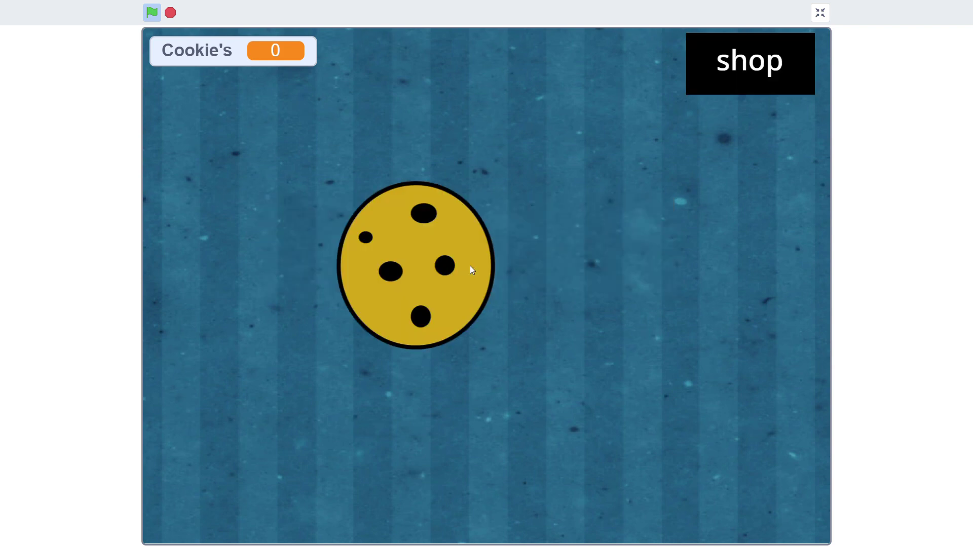
pyautogui.doubleClick(450, 263)
pyautogui.tripleClick(450, 263)
pyautogui.doubleClick(450, 264)
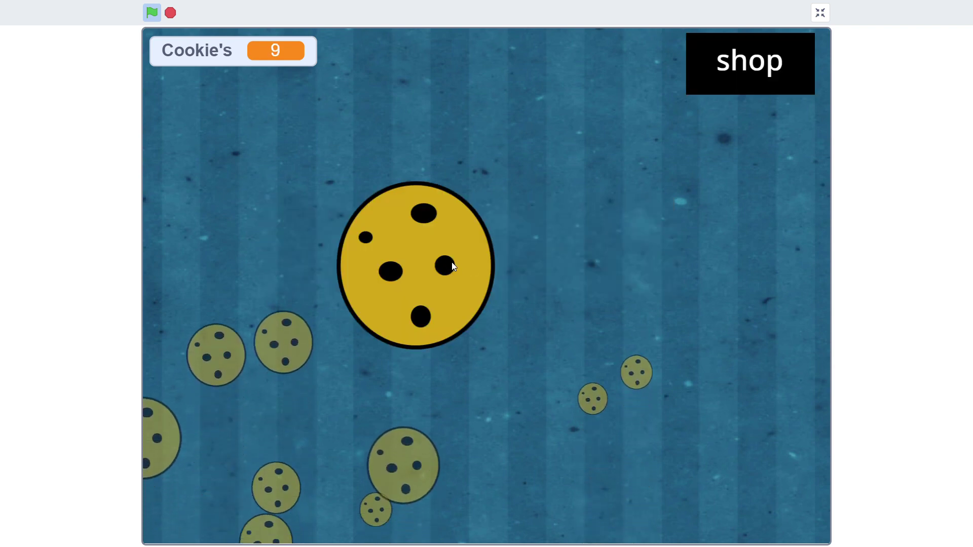
pyautogui.doubleClick(449, 260)
pyautogui.click(715, 76)
pyautogui.click(435, 55)
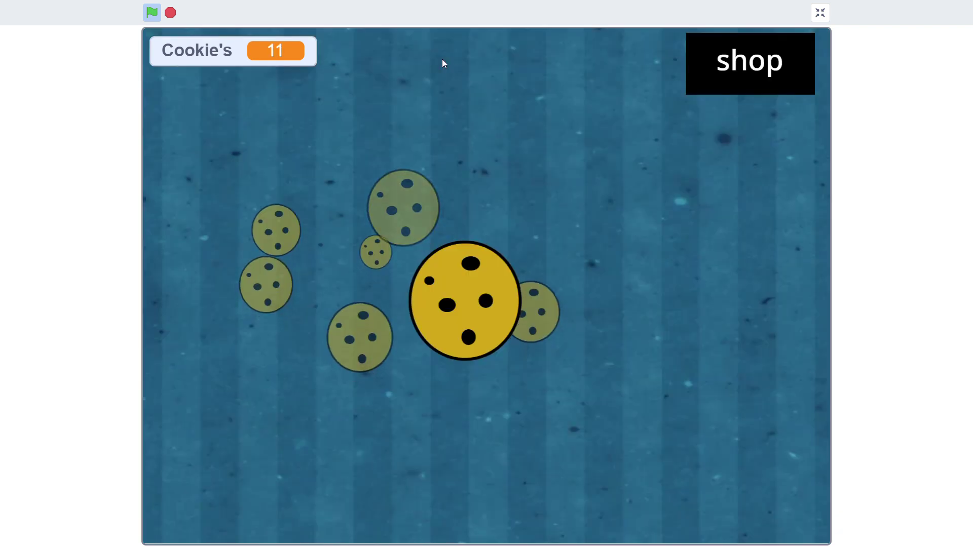
# Keep clicking the big cookie until the counter reaches 62, then exit full-screen.
pyautogui.click(439, 285)
pyautogui.tripleClick(441, 285)
pyautogui.doubleClick(435, 282)
pyautogui.click(435, 281)
pyautogui.tripleClick(435, 282)
pyautogui.doubleClick(434, 281)
pyautogui.tripleClick(435, 282)
pyautogui.doubleClick(434, 281)
pyautogui.tripleClick(434, 279)
pyautogui.doubleClick(437, 276)
pyautogui.doubleClick(461, 280)
pyautogui.tripleClick(448, 288)
pyautogui.doubleClick(443, 292)
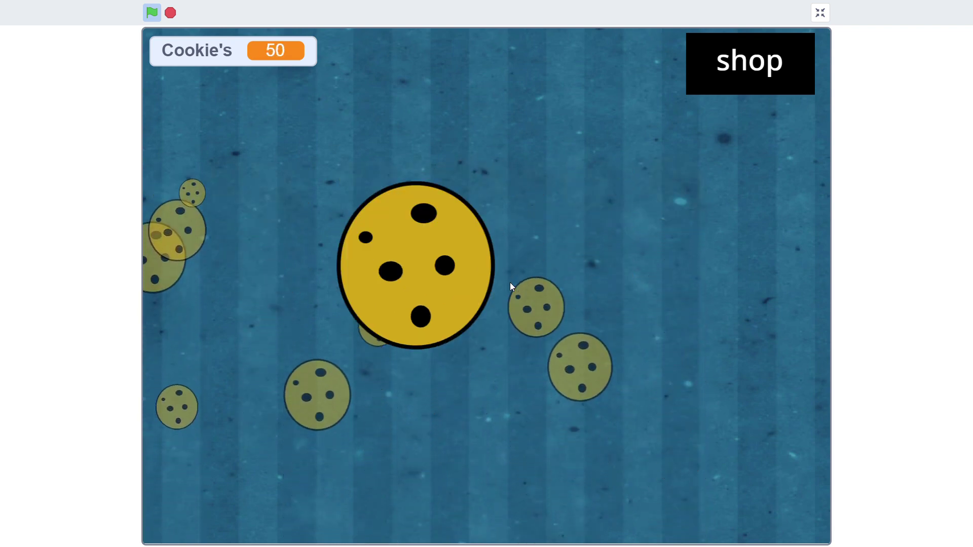
pyautogui.doubleClick(392, 266)
pyautogui.tripleClick(392, 264)
pyautogui.doubleClick(391, 270)
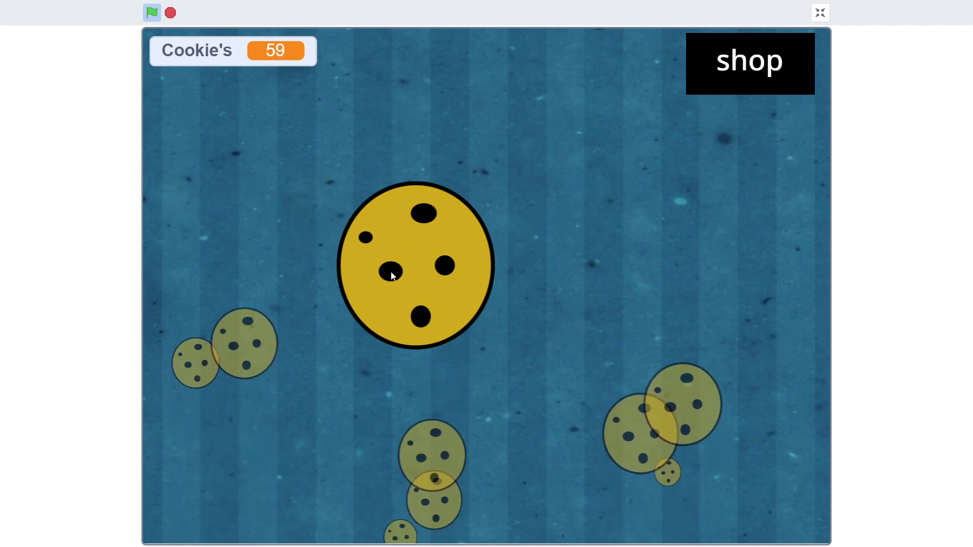
pyautogui.tripleClick(399, 278)
pyautogui.click(819, 13)
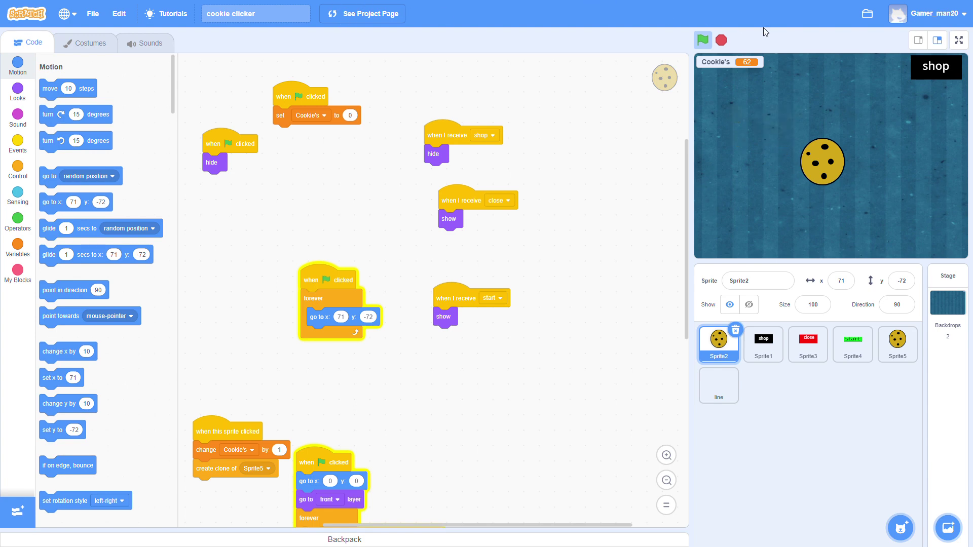
pyautogui.scroll(-2, 413, 200)
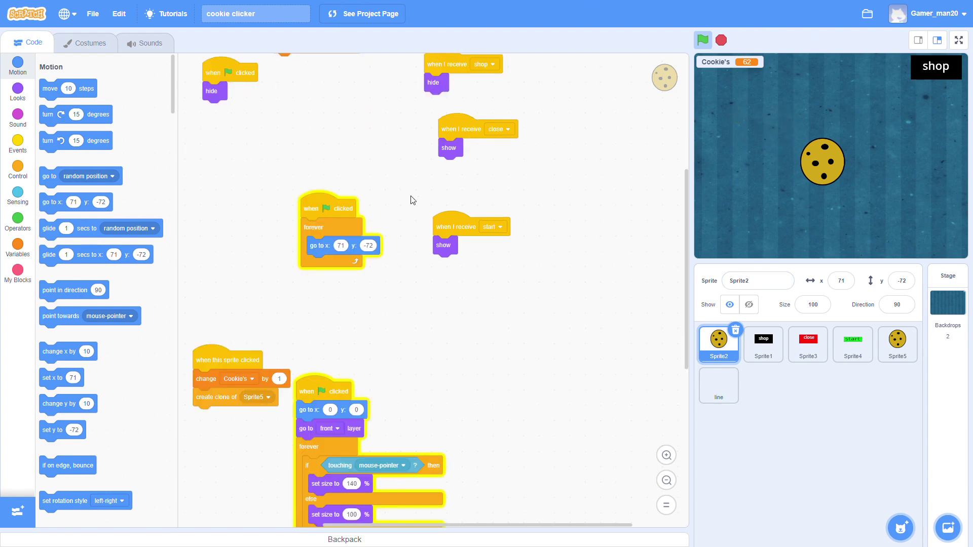
pyautogui.scroll(-5, 418, 205)
pyautogui.scroll(-2, 417, 204)
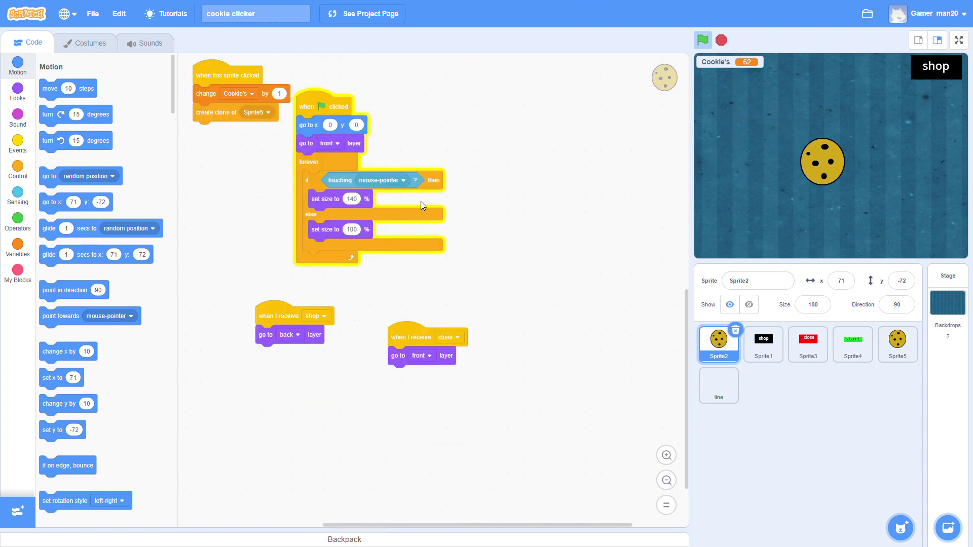
pyautogui.scroll(4, 421, 202)
pyautogui.scroll(6, 420, 201)
pyautogui.scroll(6, 422, 205)
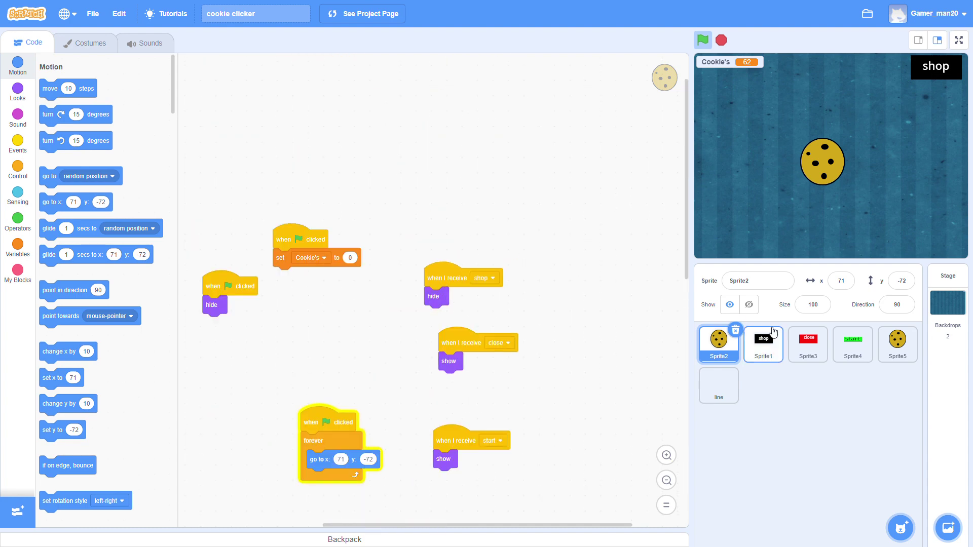
# View the Sprite1, Sprite3, Sprite4, Sprite5 and line scripts, then stop the project.
pyautogui.click(764, 342)
pyautogui.scroll(-2, 508, 212)
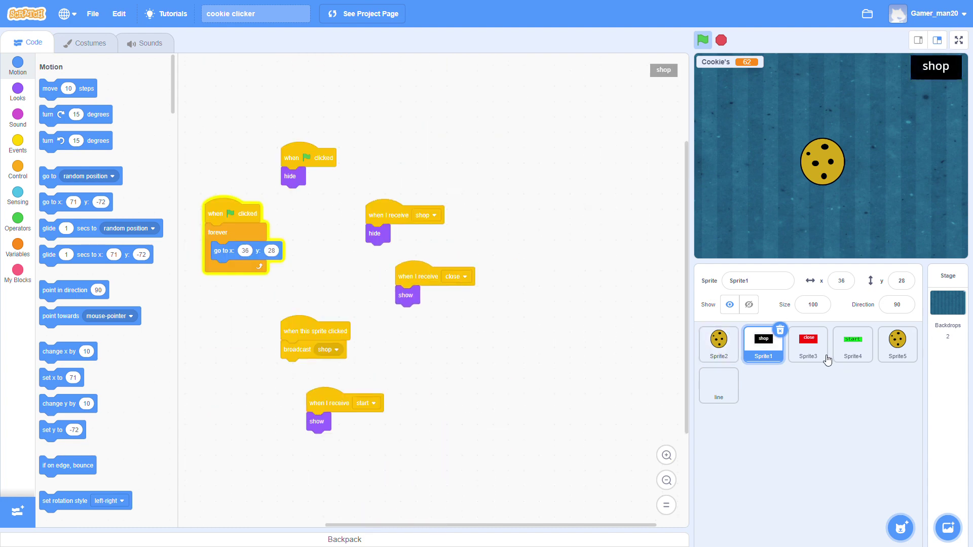
pyautogui.click(809, 342)
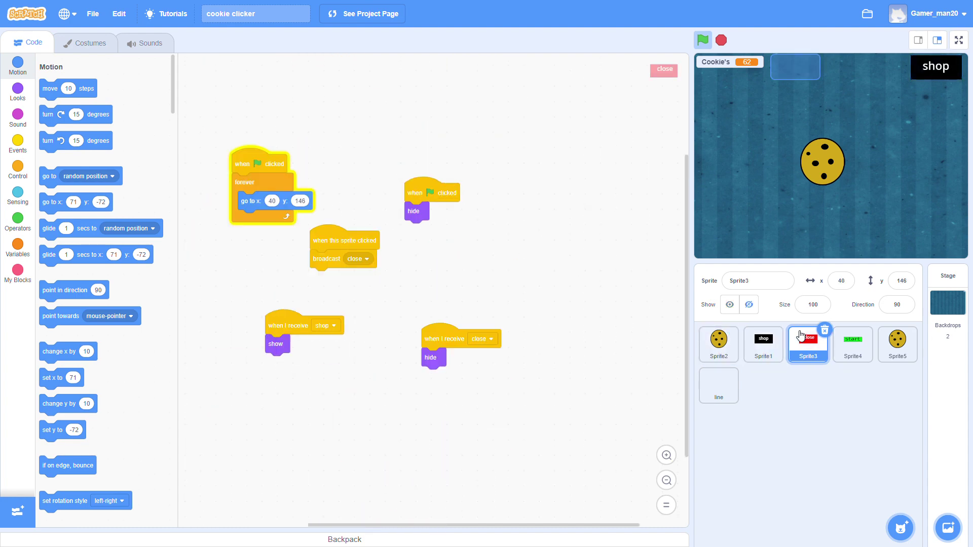
pyautogui.click(867, 344)
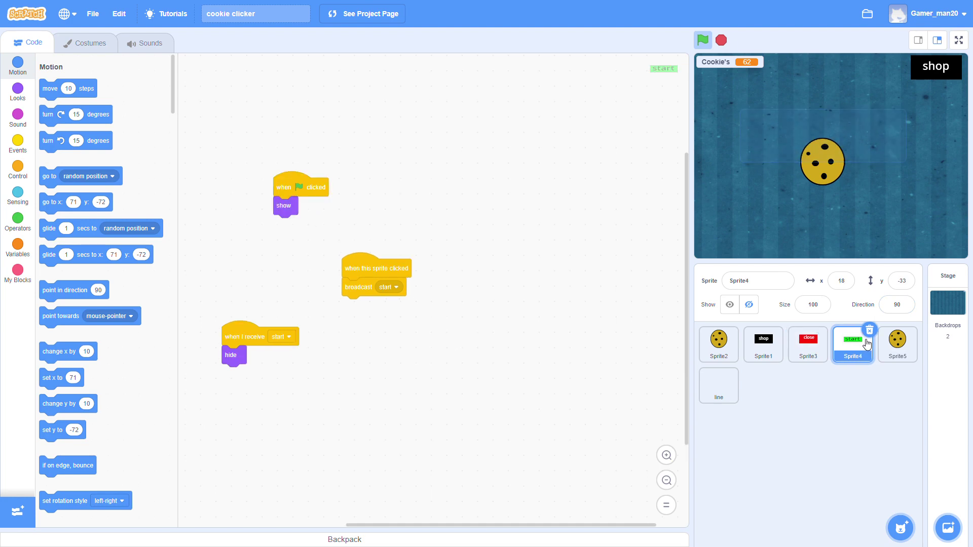
pyautogui.click(903, 353)
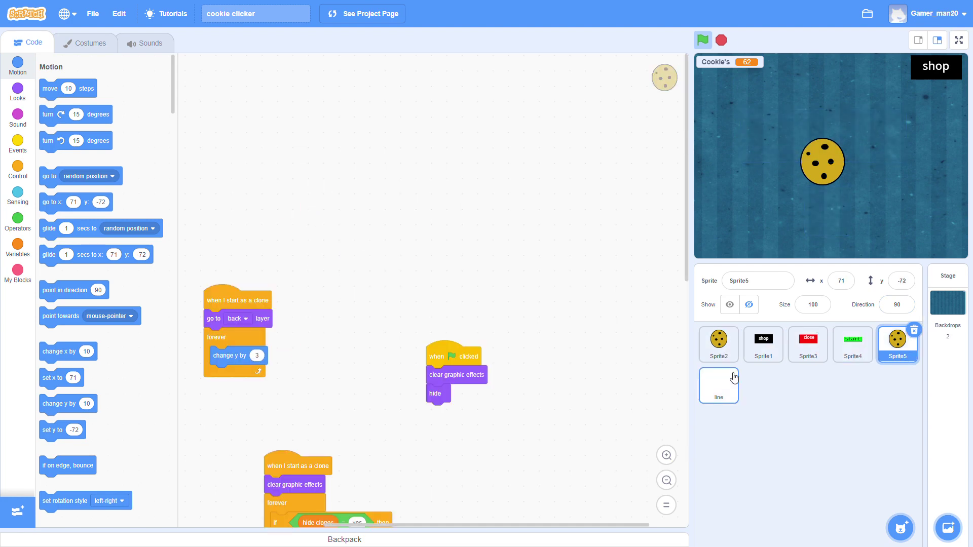
pyautogui.scroll(-5, 576, 349)
pyautogui.scroll(-3, 571, 355)
pyautogui.scroll(-5, 567, 358)
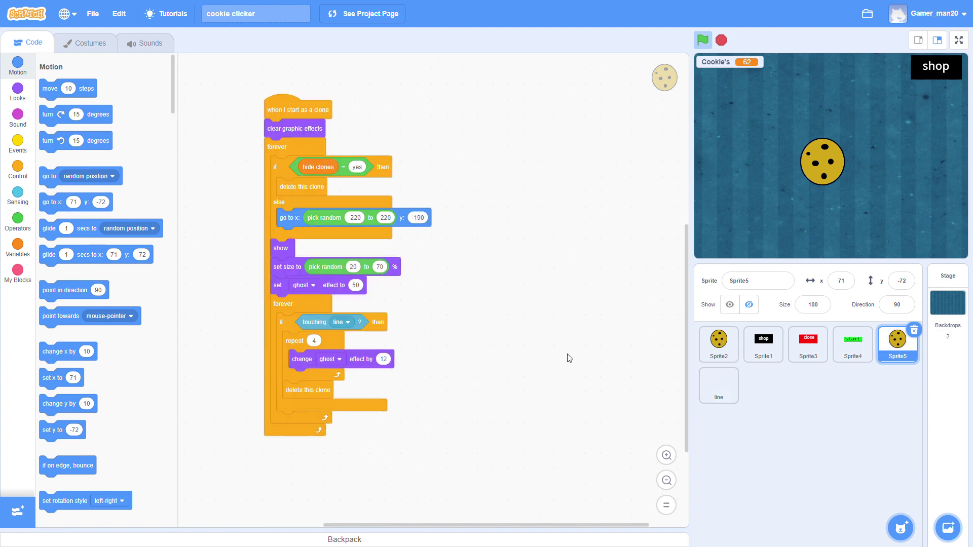
pyautogui.scroll(-2, 567, 358)
pyautogui.click(719, 388)
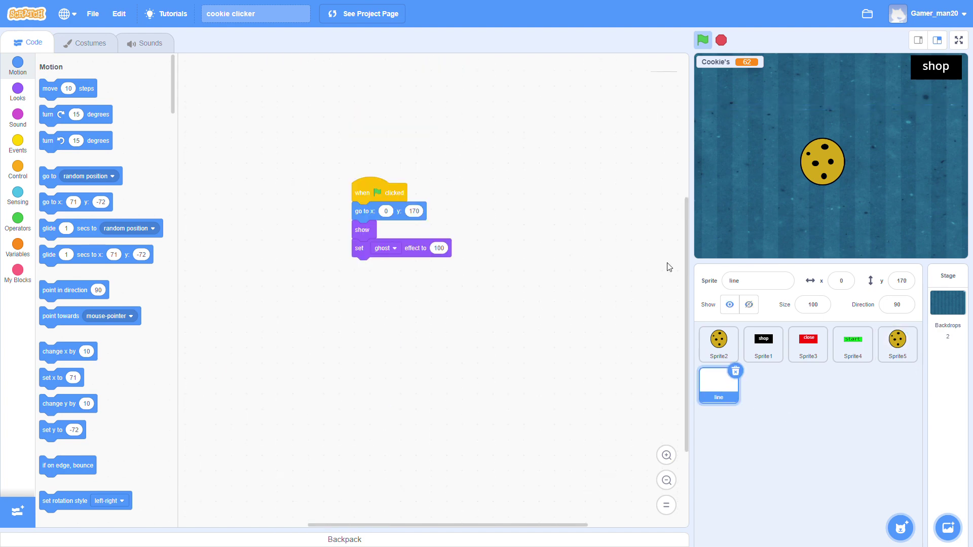
pyautogui.click(721, 41)
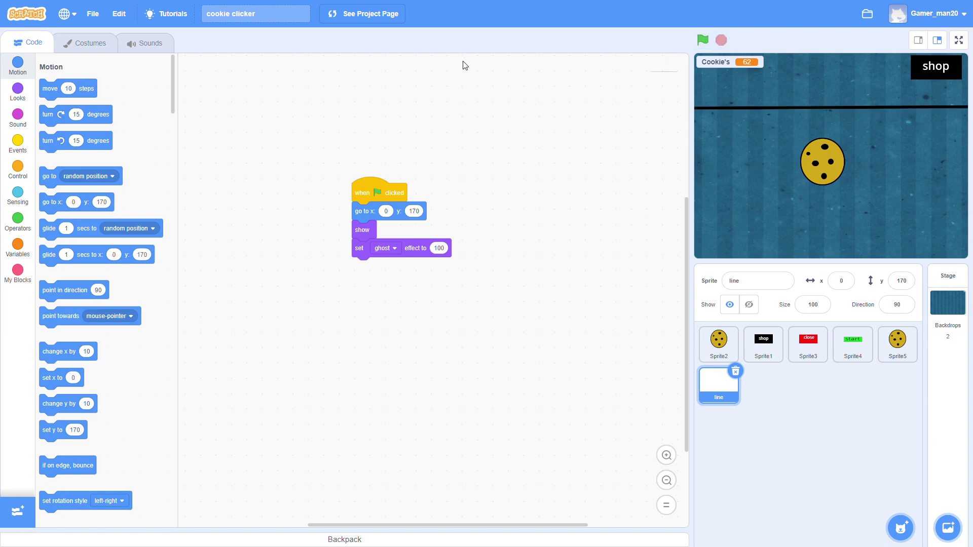